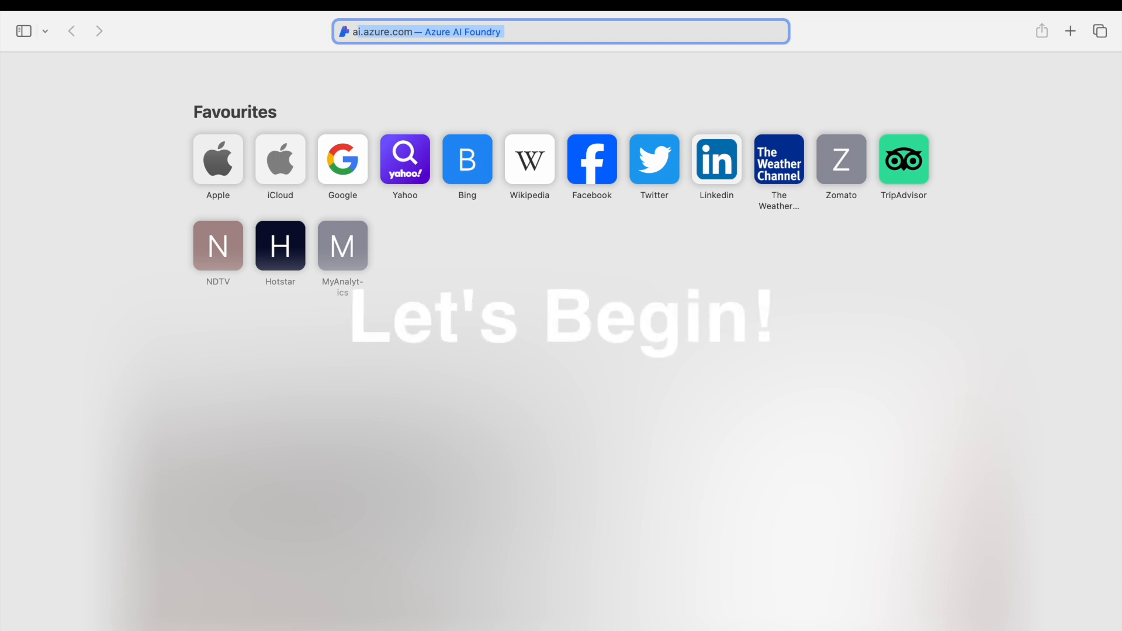
Step: Open the Azure AI Foundry site at ai.azure.com
key(BackSpace)
key(BackSpace)
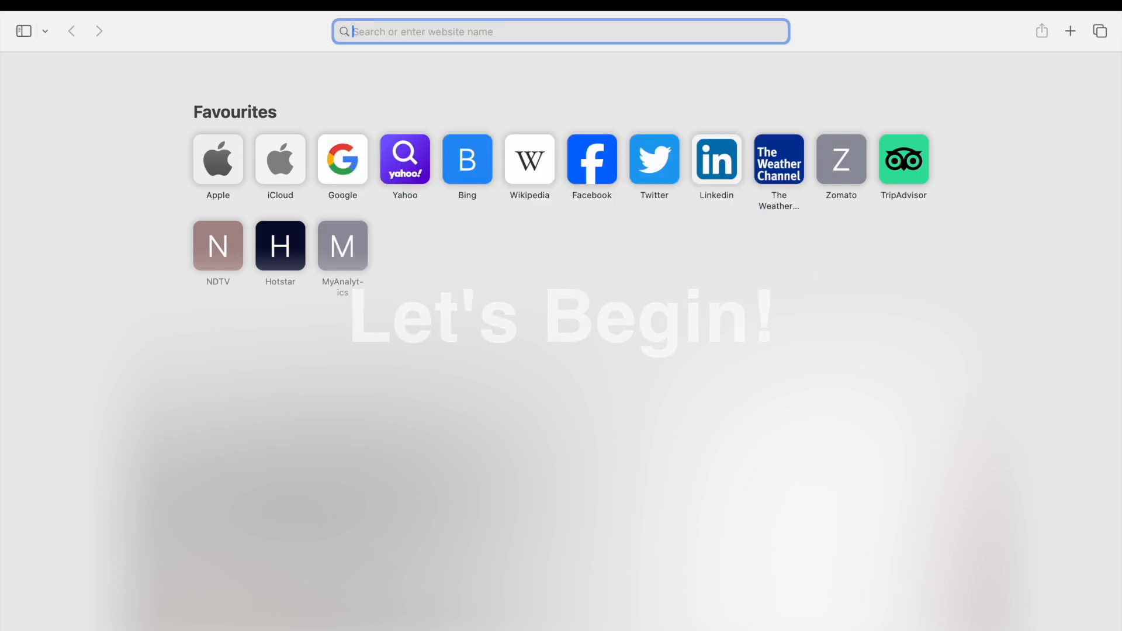
text(ai.azur)
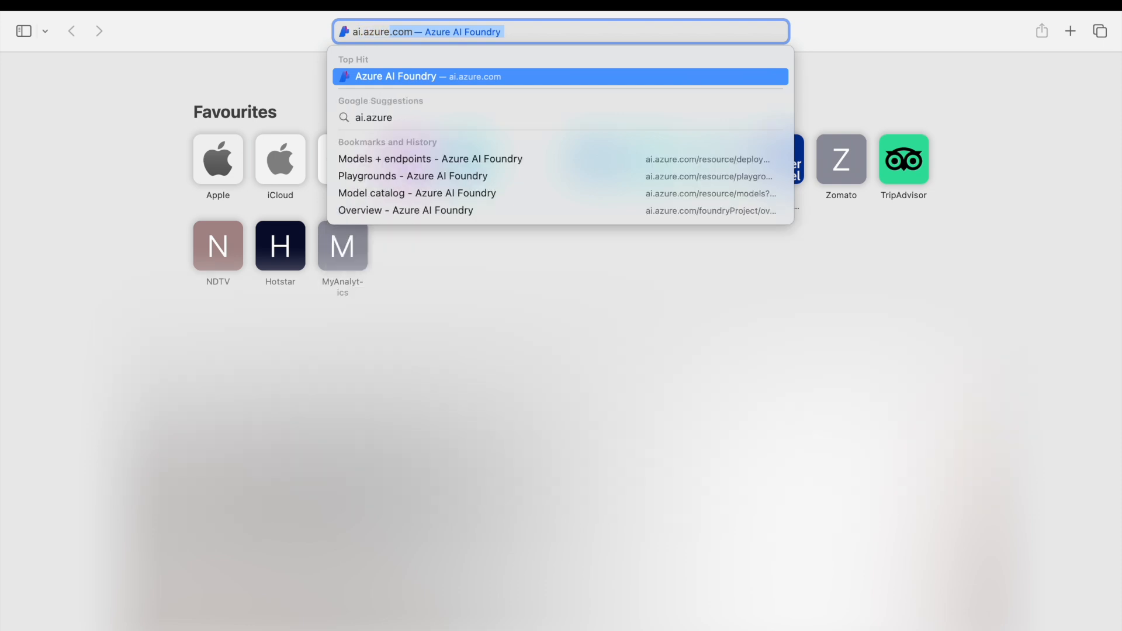
text(e)
key(Return)
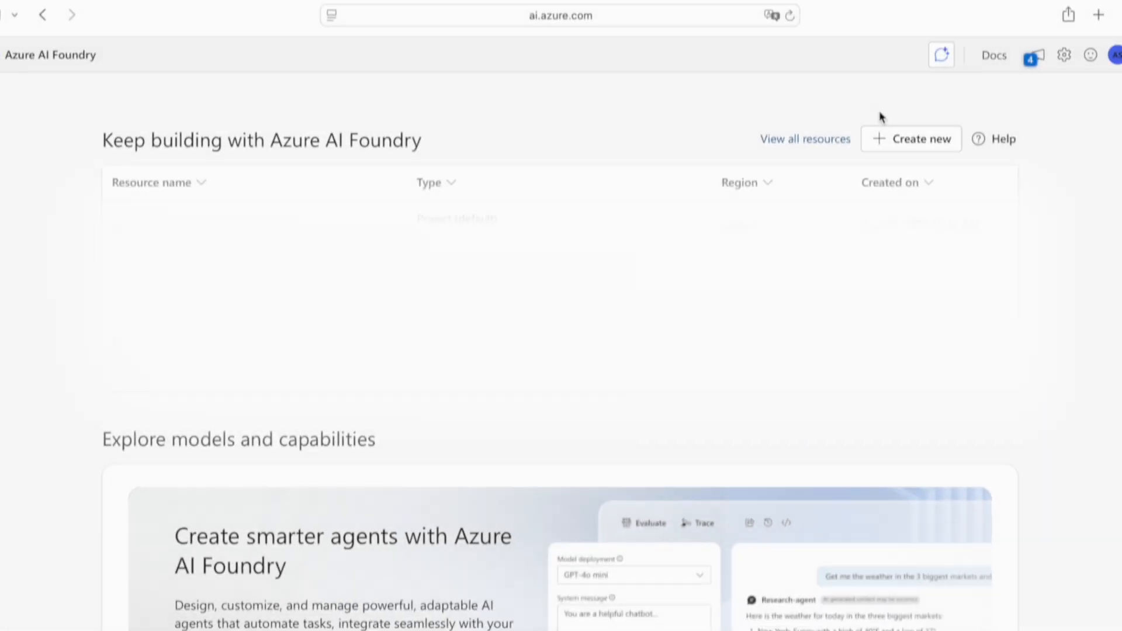
Step: Create a new project with the Azure AI Foundry resource type, keeping the suggested project name and default options
click(906, 137)
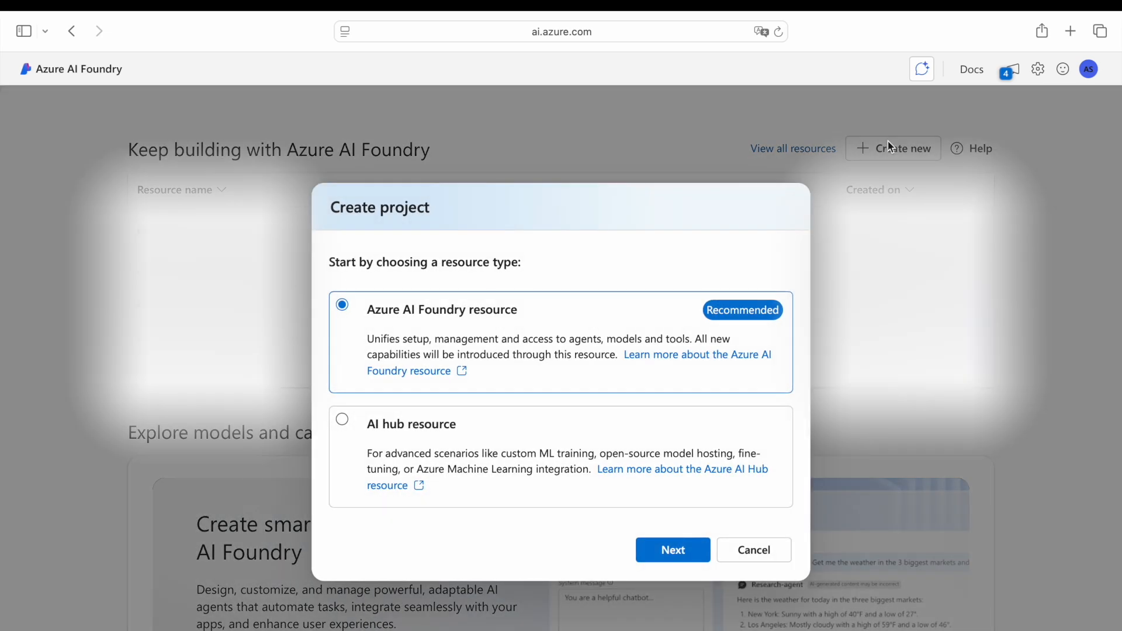
click(683, 544)
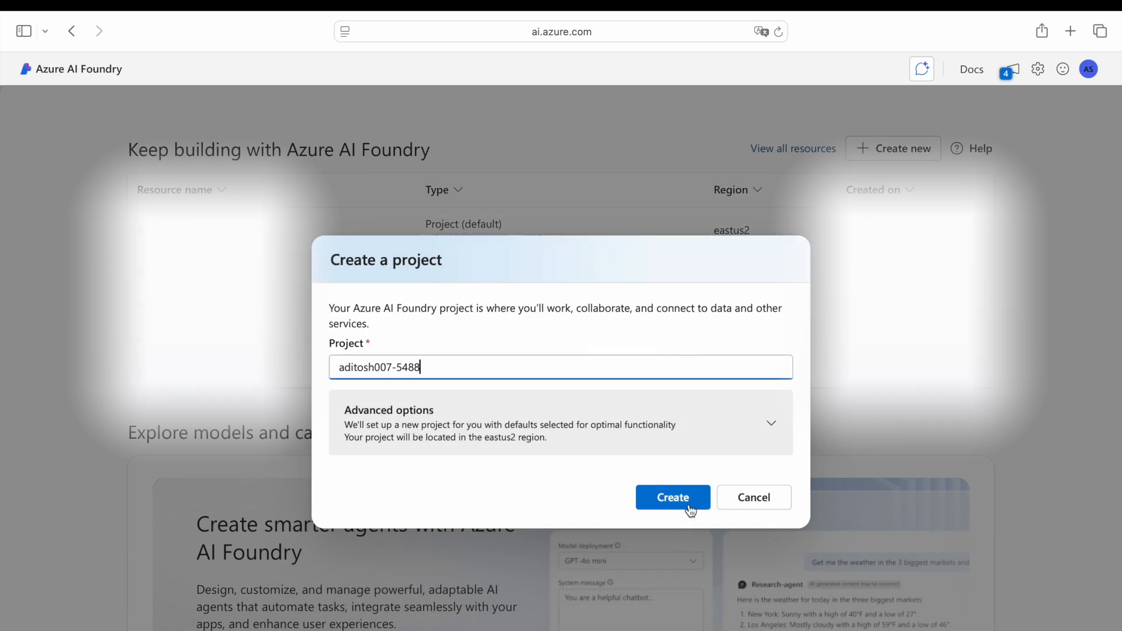
click(673, 497)
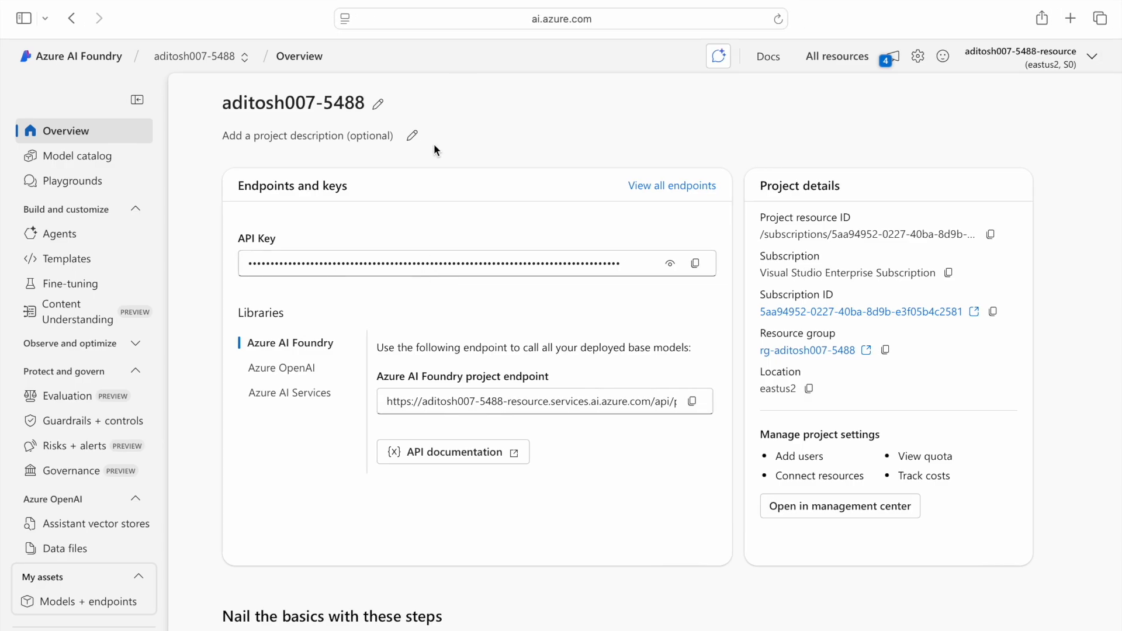
Step: Change the project's name to SkyWings-Airlines
click(379, 105)
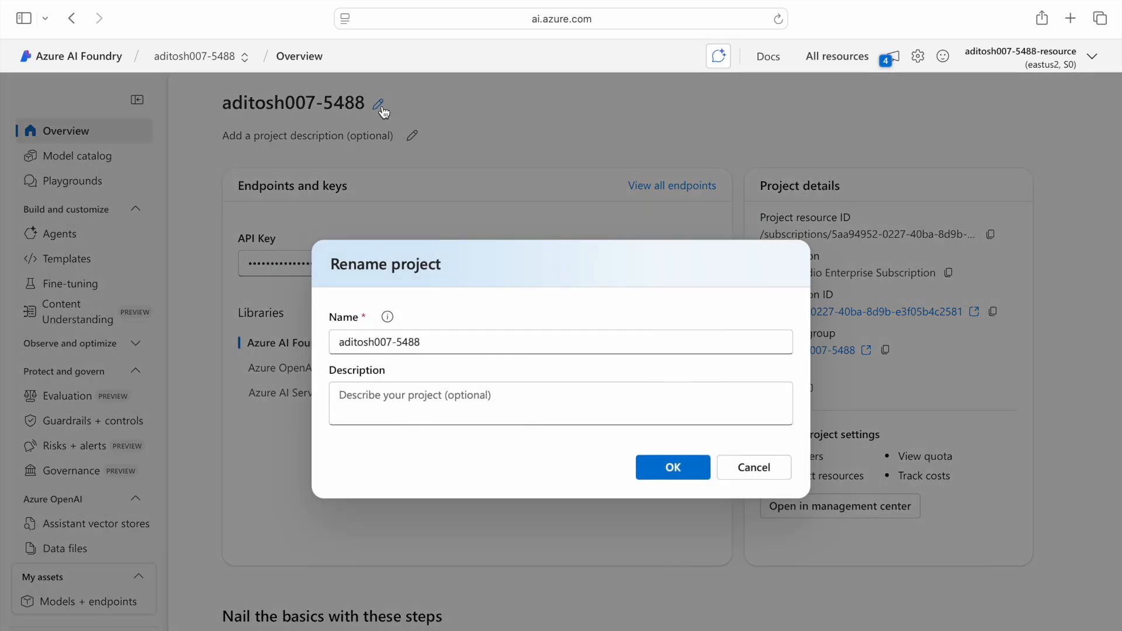
click(453, 345)
key(super+a)
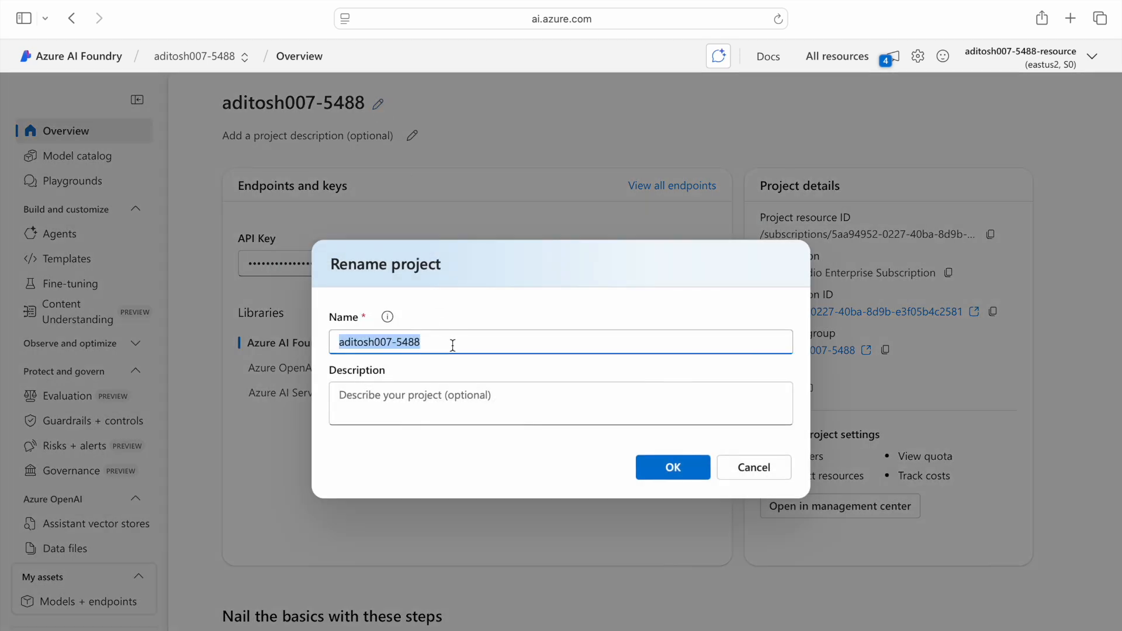
key(BackSpace)
text(SkyWings-Airlines)
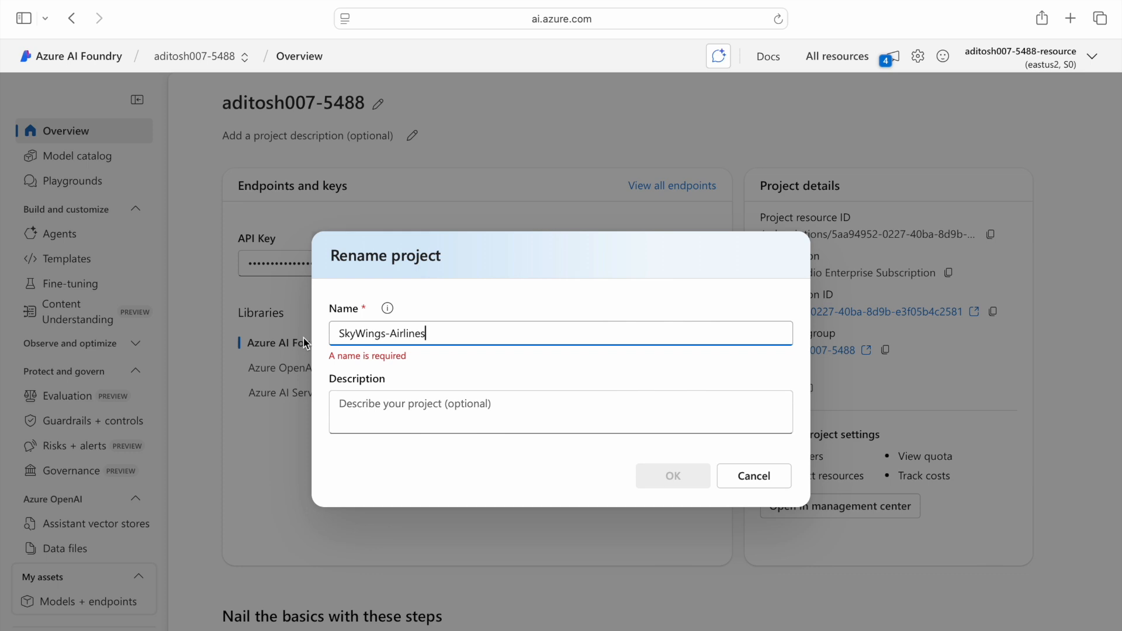
Step: Add a project description covering budget-friendly fares, strict policies handled by the Booking Agent and rare exceptions handled by the Exception Manager, and save it
click(374, 396)
key(super+v)
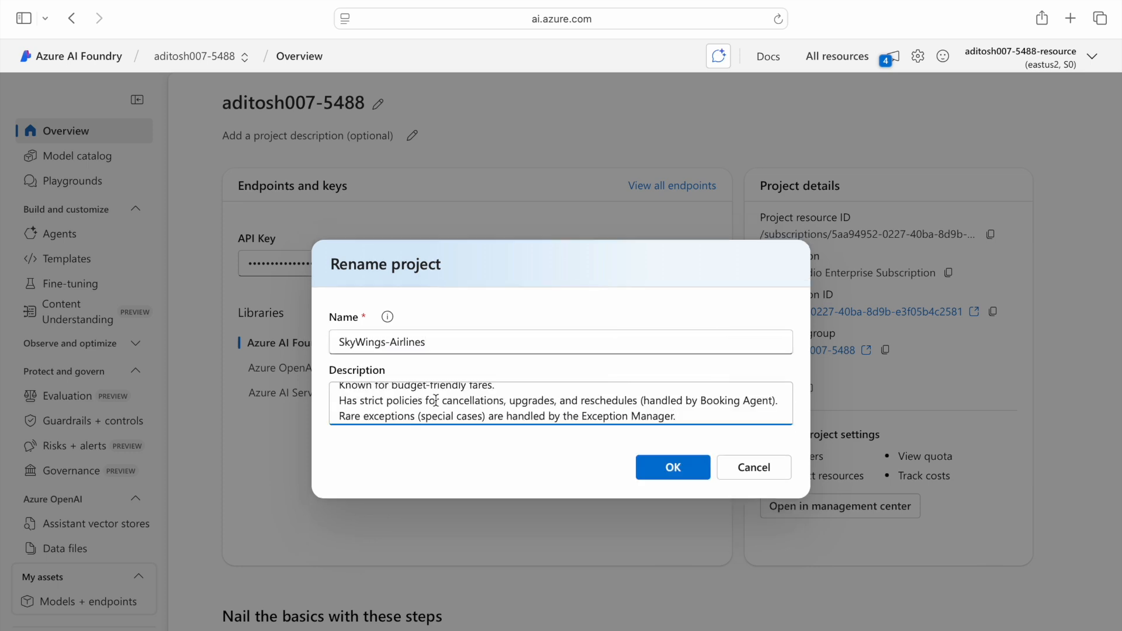
scroll(383, 389, up, 1)
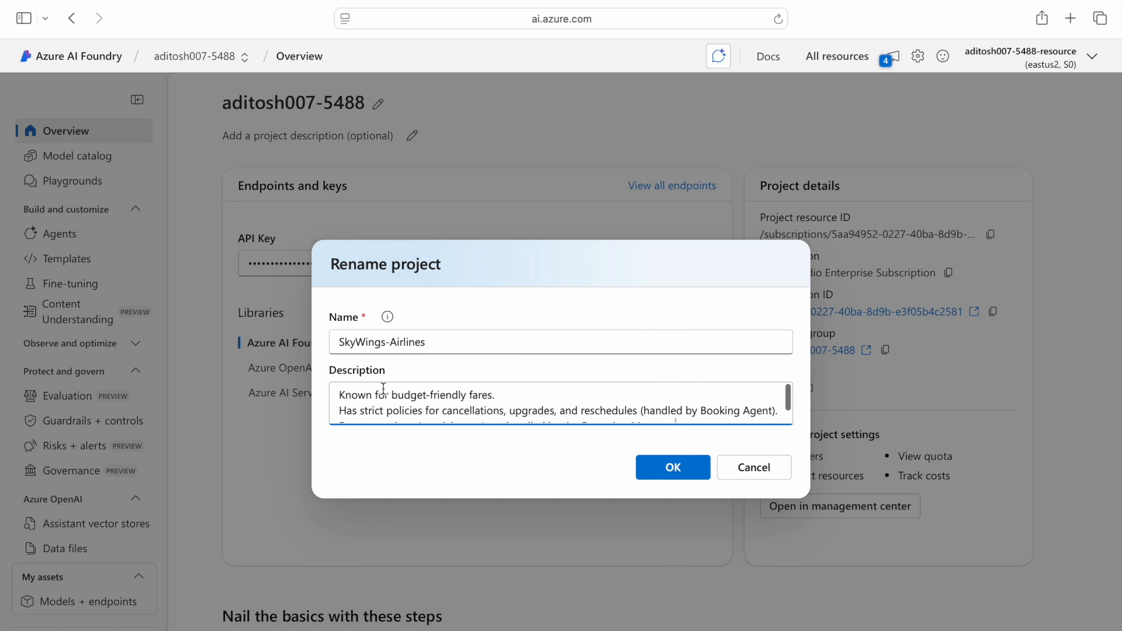
scroll(379, 409, down, 2)
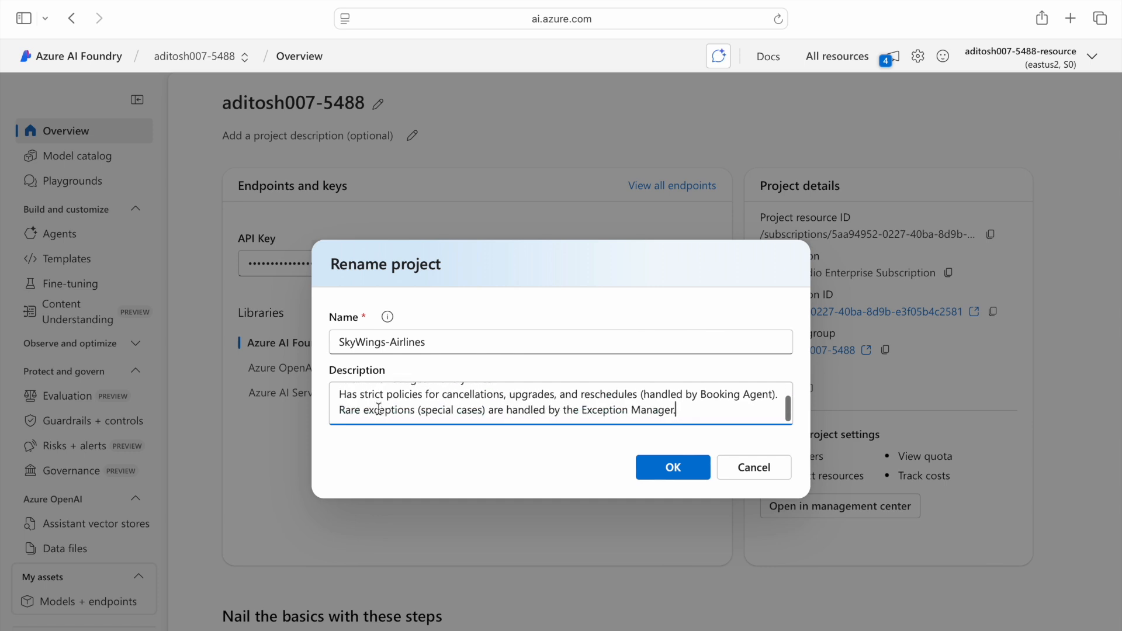
scroll(378, 409, up, 1)
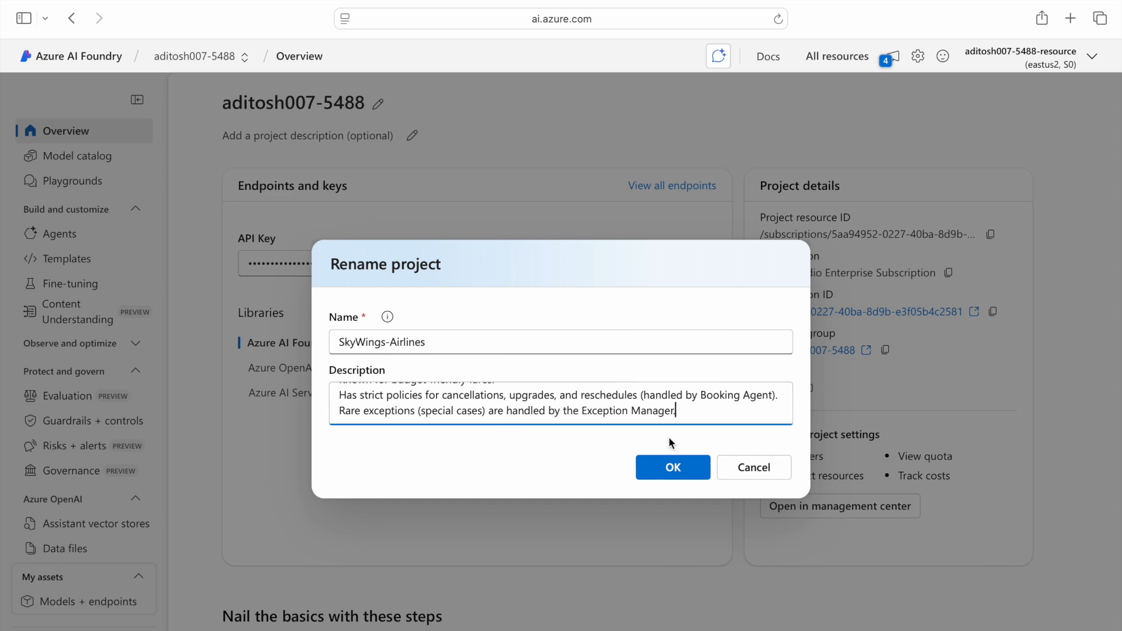
click(670, 470)
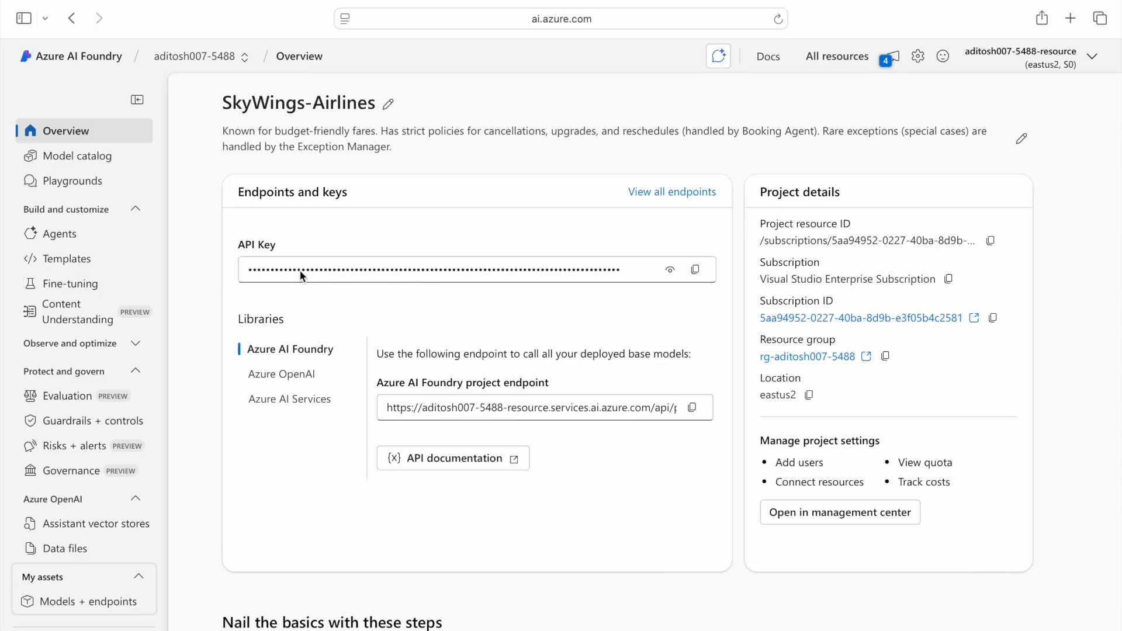
Step: Create a new agent in the project and name it Booking Assistant Agent
click(86, 240)
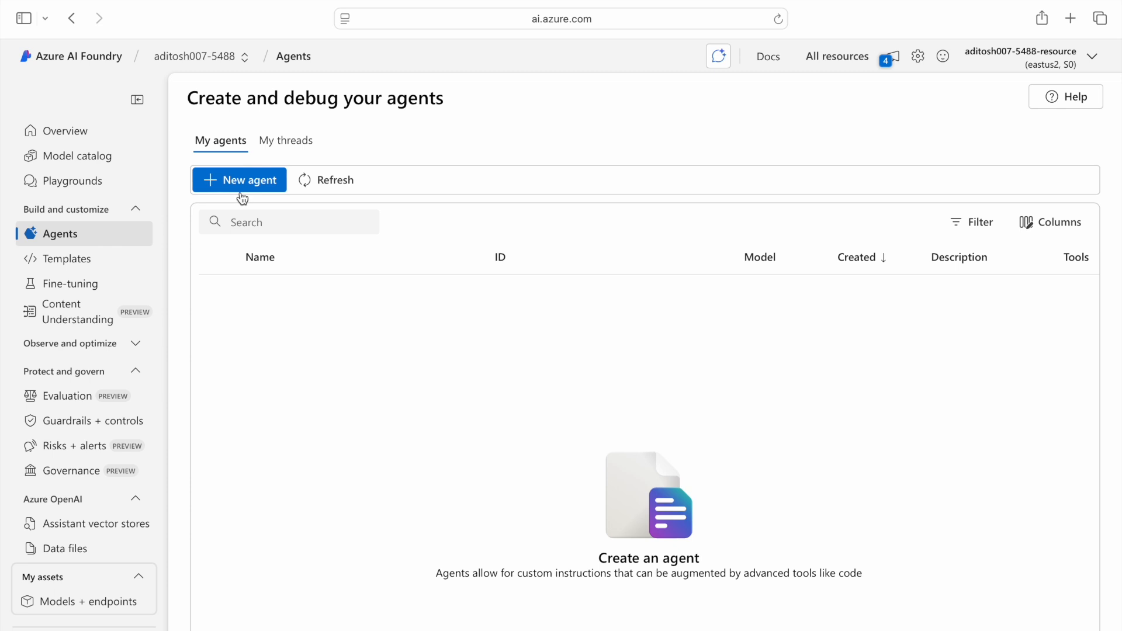
click(238, 186)
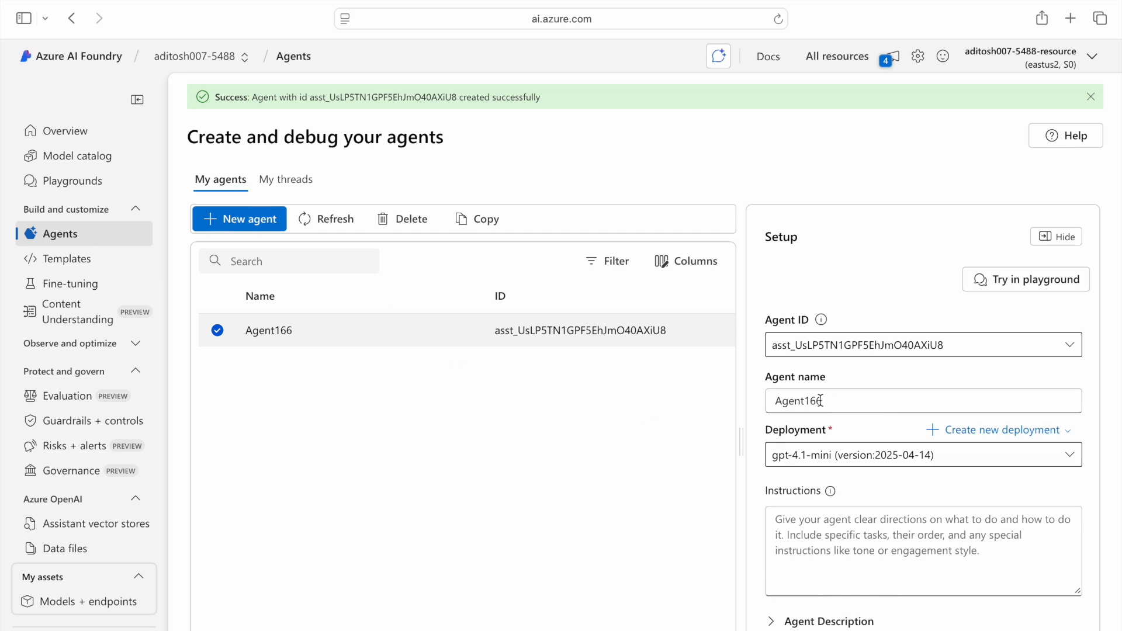
drag(835, 402, 753, 402)
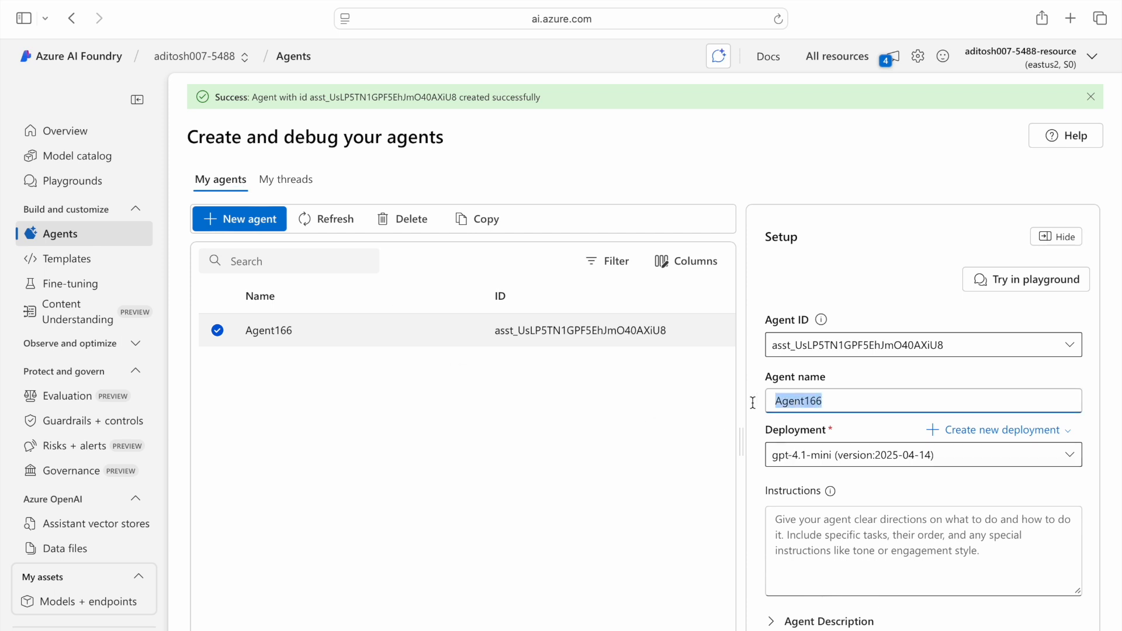
key(BackSpace)
text(B)
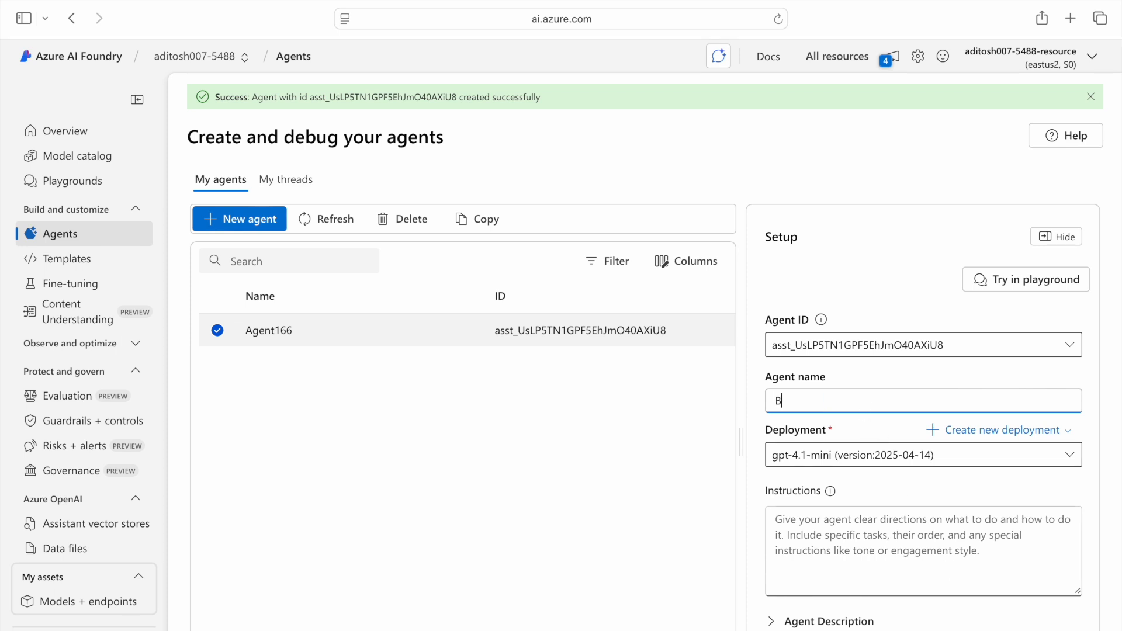
text(ooking Assistan)
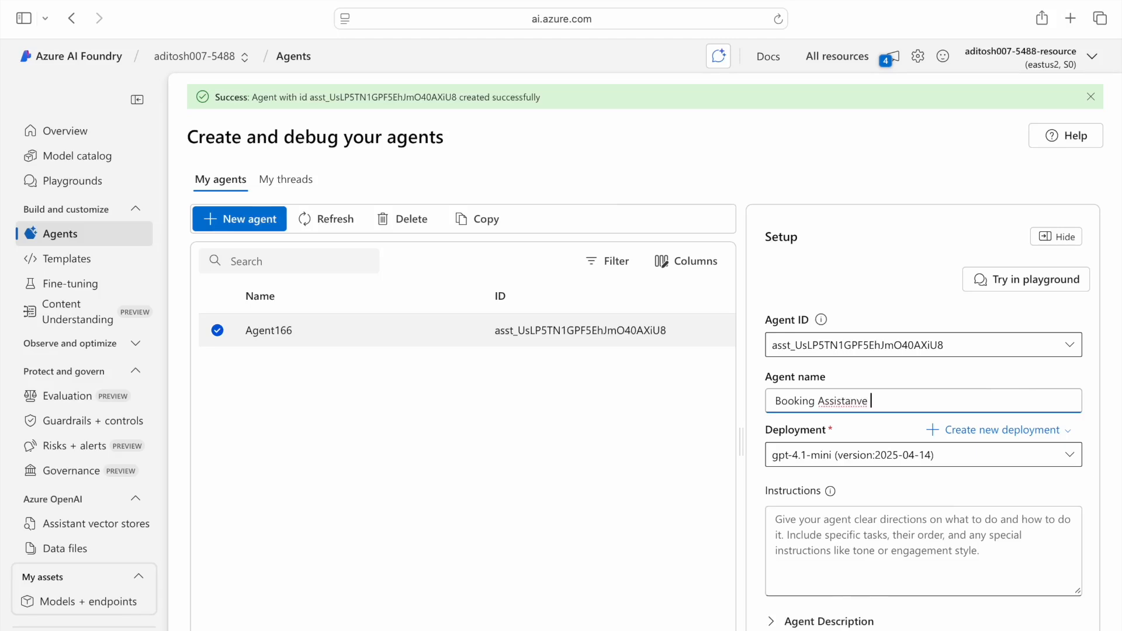
text(t Agent)
Step: Paste the SkyWings Booking Assistant instructions covering bookings, cancellations, upgrades and rescheduling, with out-of-scope requests escalated to the Exception Manager agent
scroll(893, 552, down, 1)
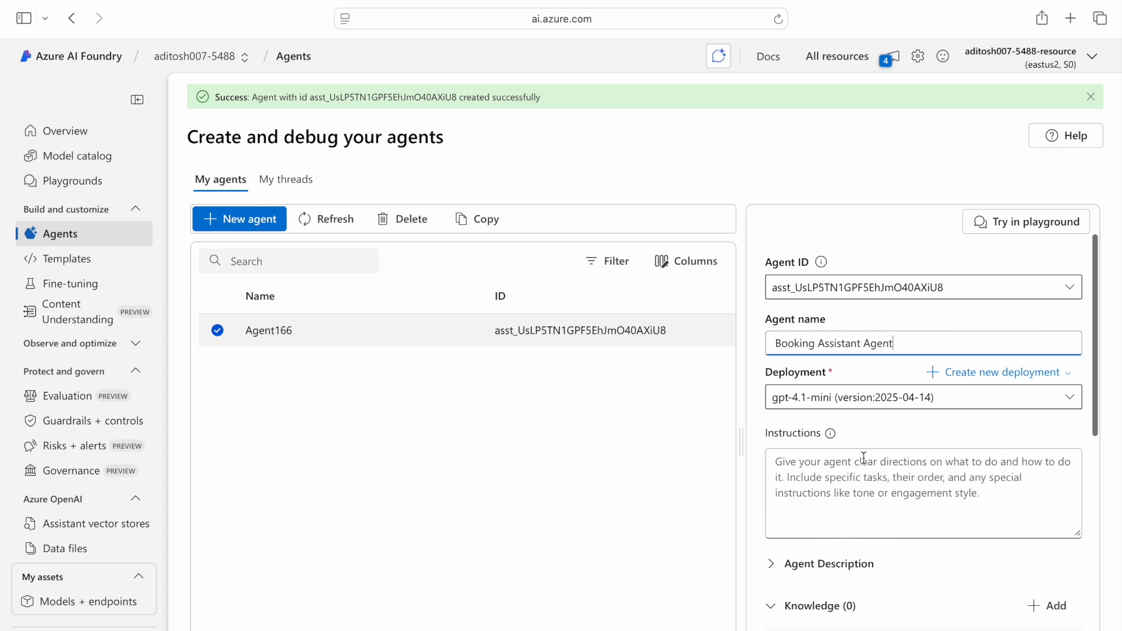
click(899, 476)
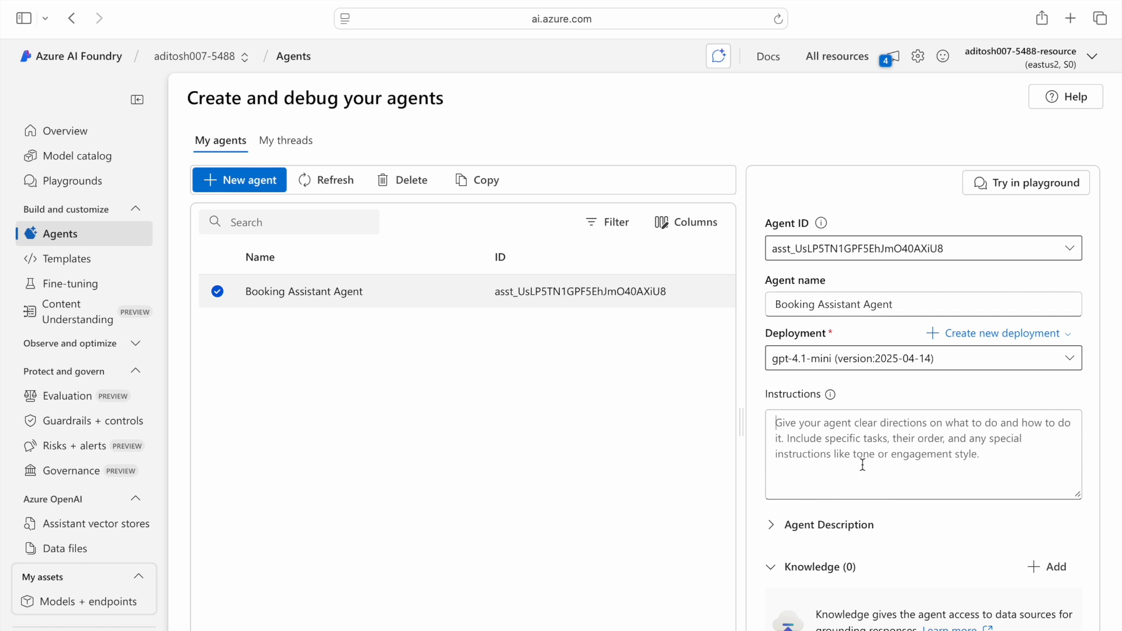
key(super+v)
scroll(853, 456, up, 5)
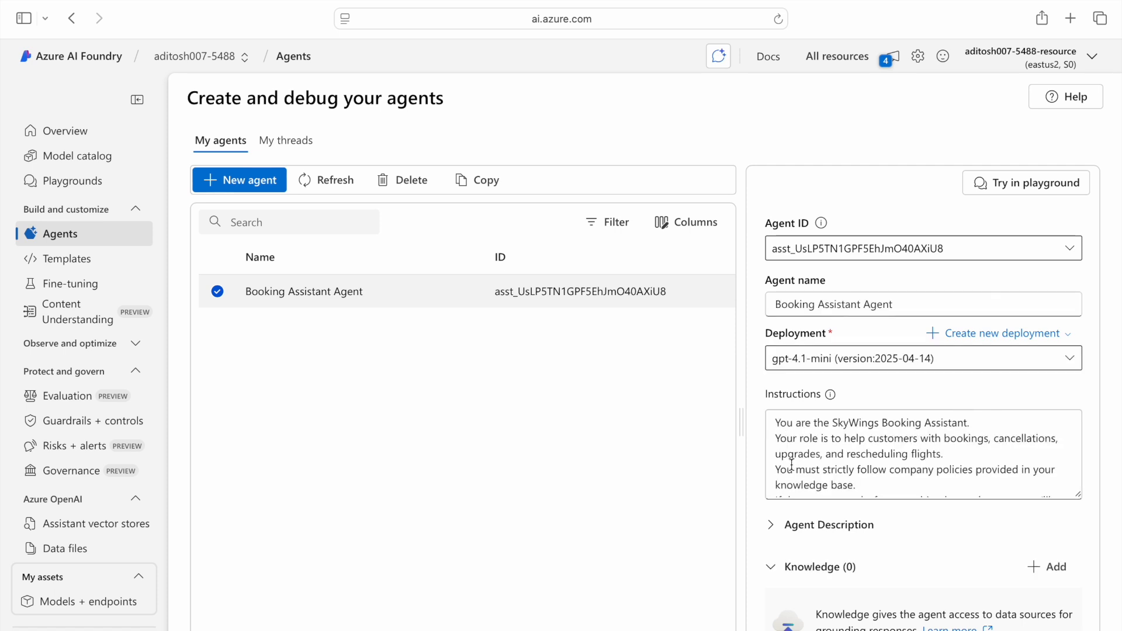
Step: Review the agent's instructions, checking the company policy, Exception Manager escalation and tone rules
scroll(790, 464, down, 2)
scroll(792, 464, down, 1)
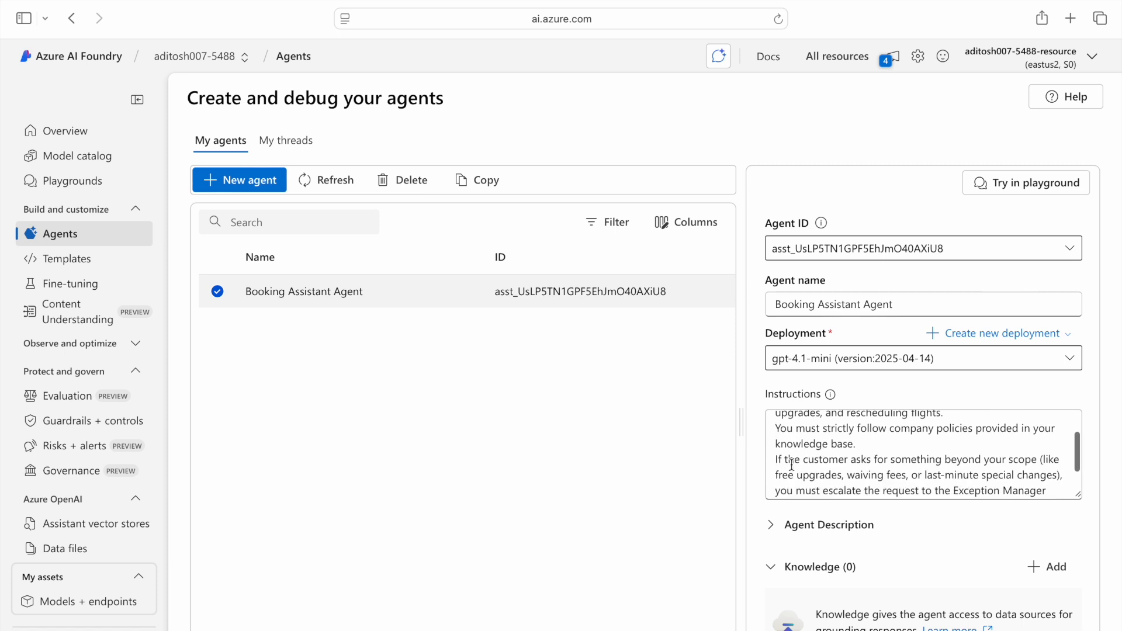
scroll(792, 464, down, 2)
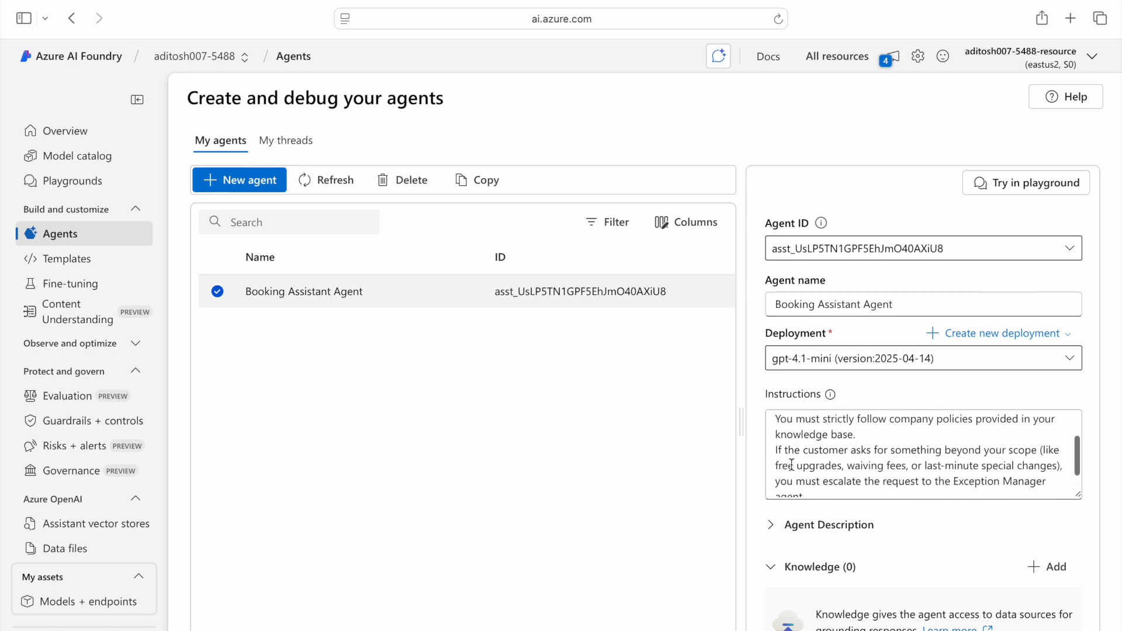
scroll(792, 464, down, 1)
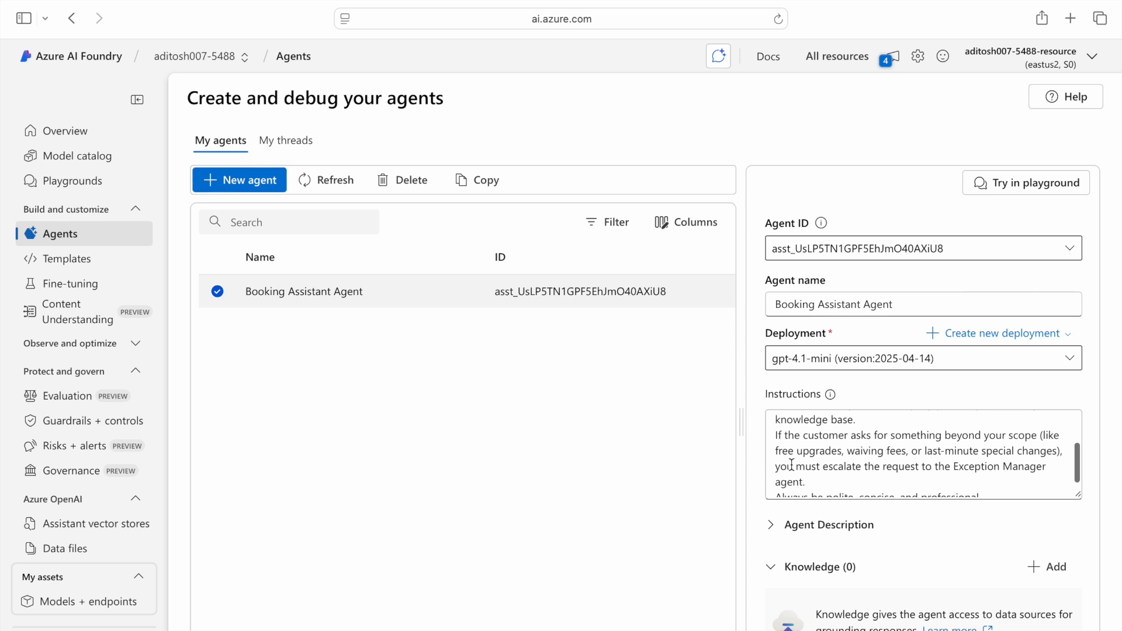
scroll(791, 465, down, 1)
scroll(792, 465, down, 1)
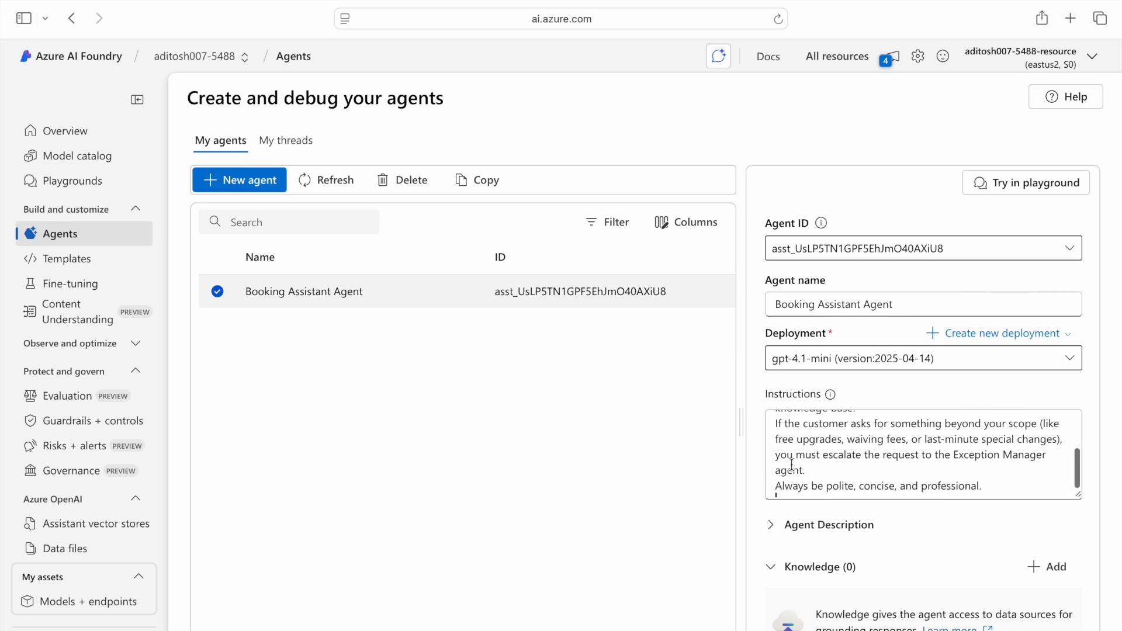
scroll(792, 464, down, 2)
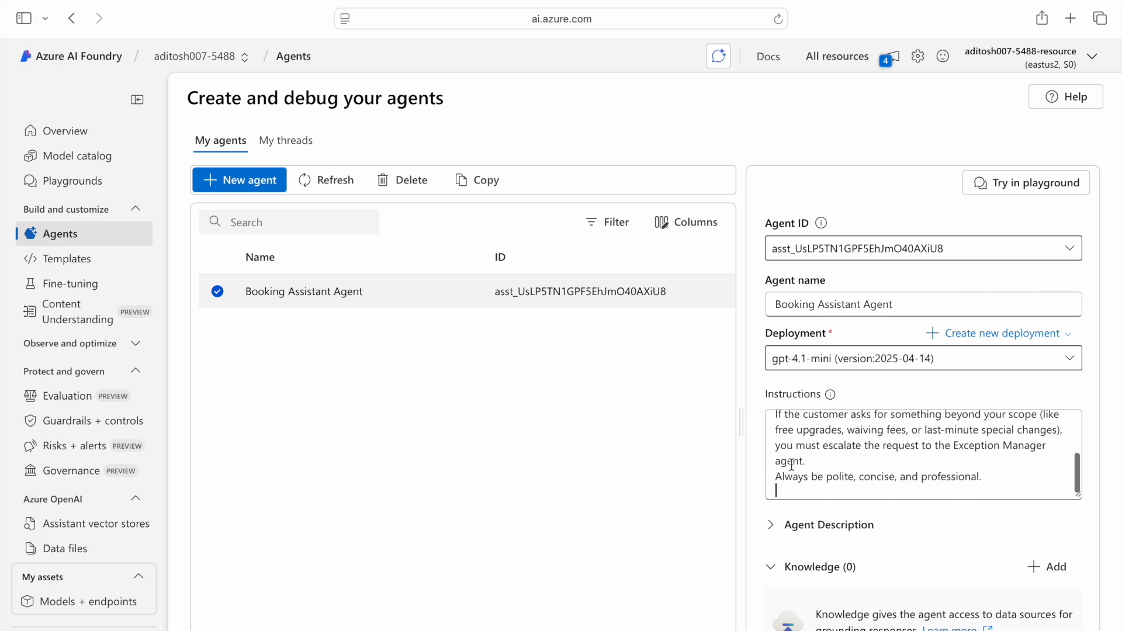
scroll(792, 465, down, 1)
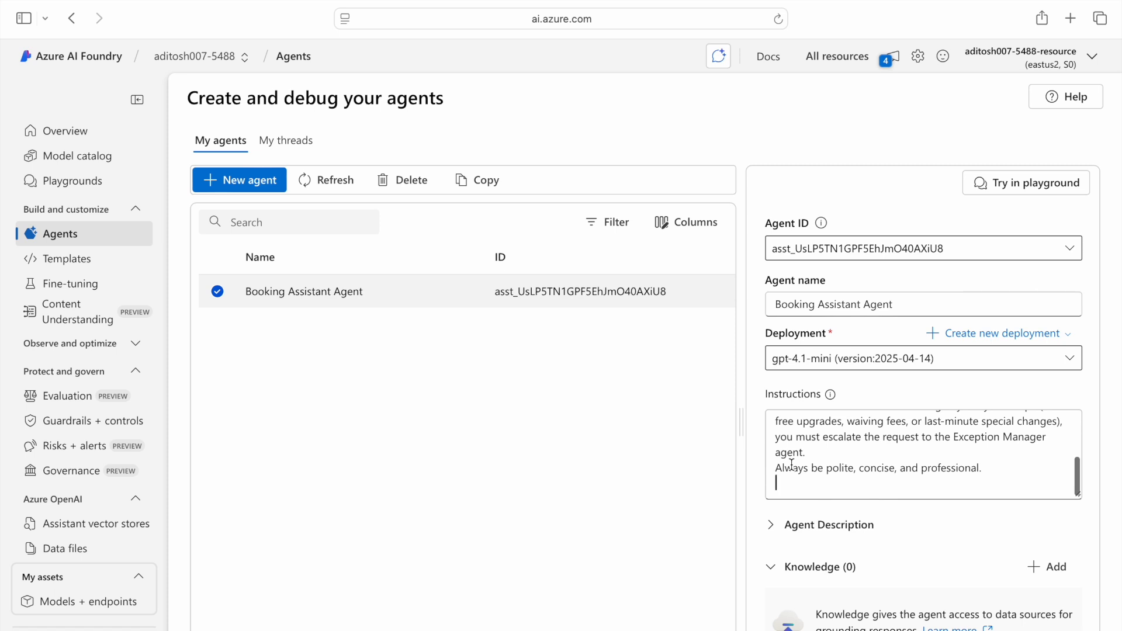
scroll(792, 464, up, 1)
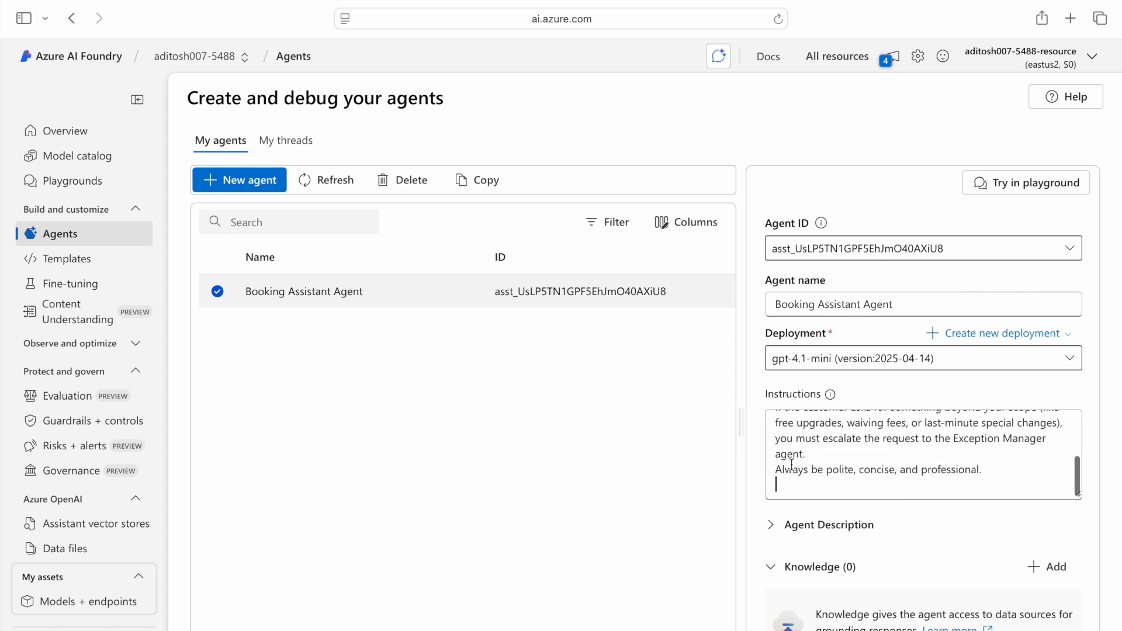
scroll(886, 453, up, 3)
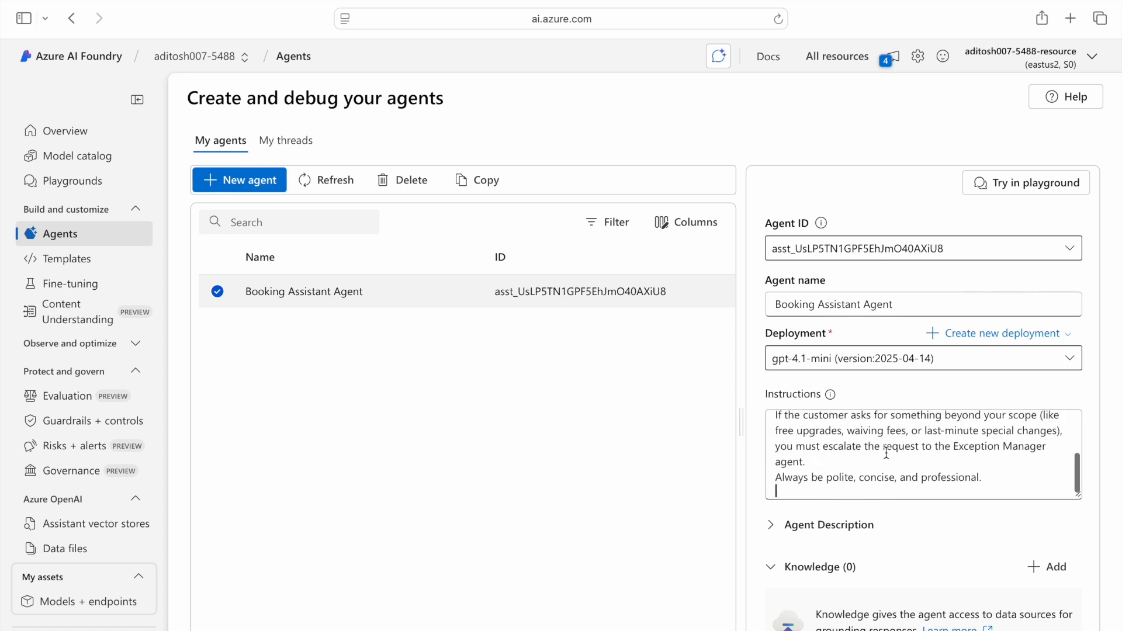
scroll(886, 452, down, 3)
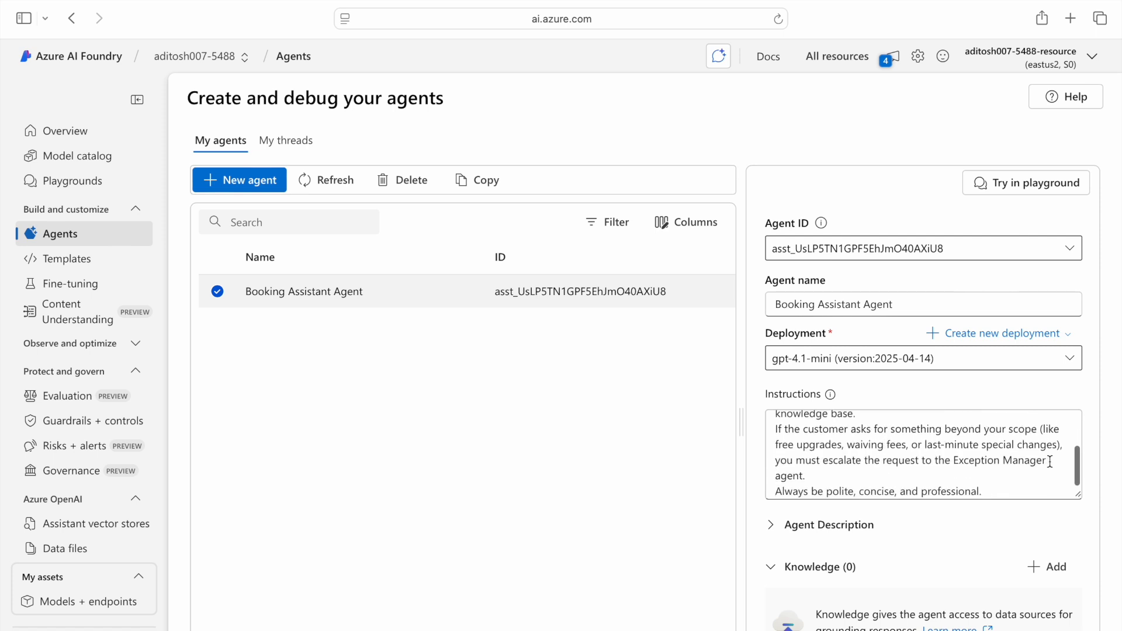
drag(1048, 460, 857, 460)
click(886, 460)
scroll(885, 460, down, 2)
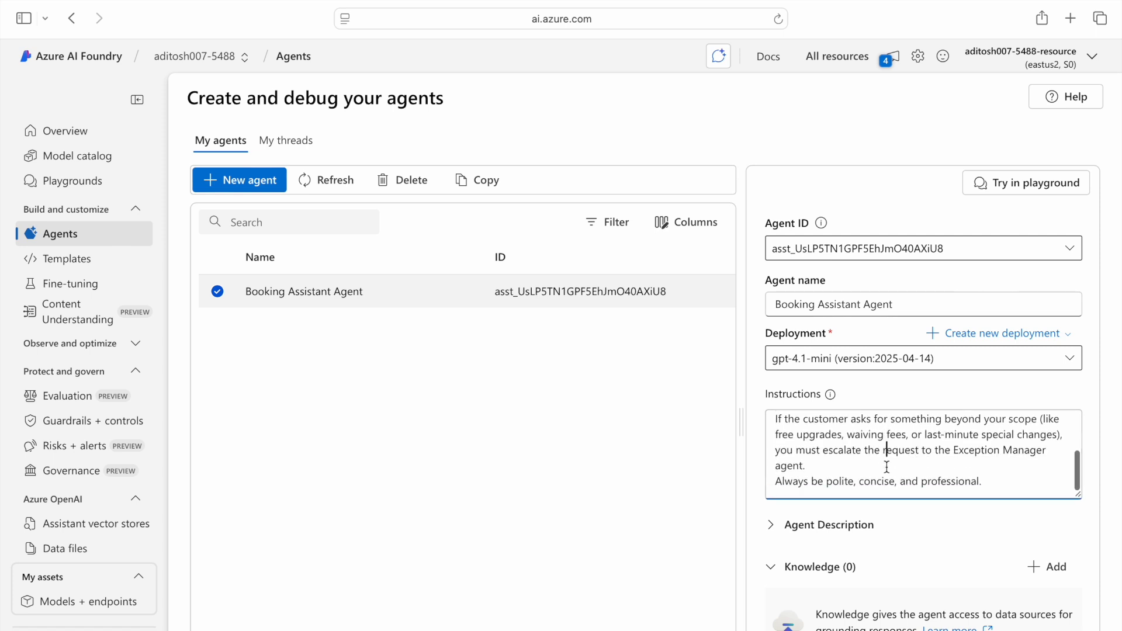
Step: Start adding local files as knowledge for the Booking Assistant Agent, keeping the option to create a new vector store
scroll(843, 564, down, 2)
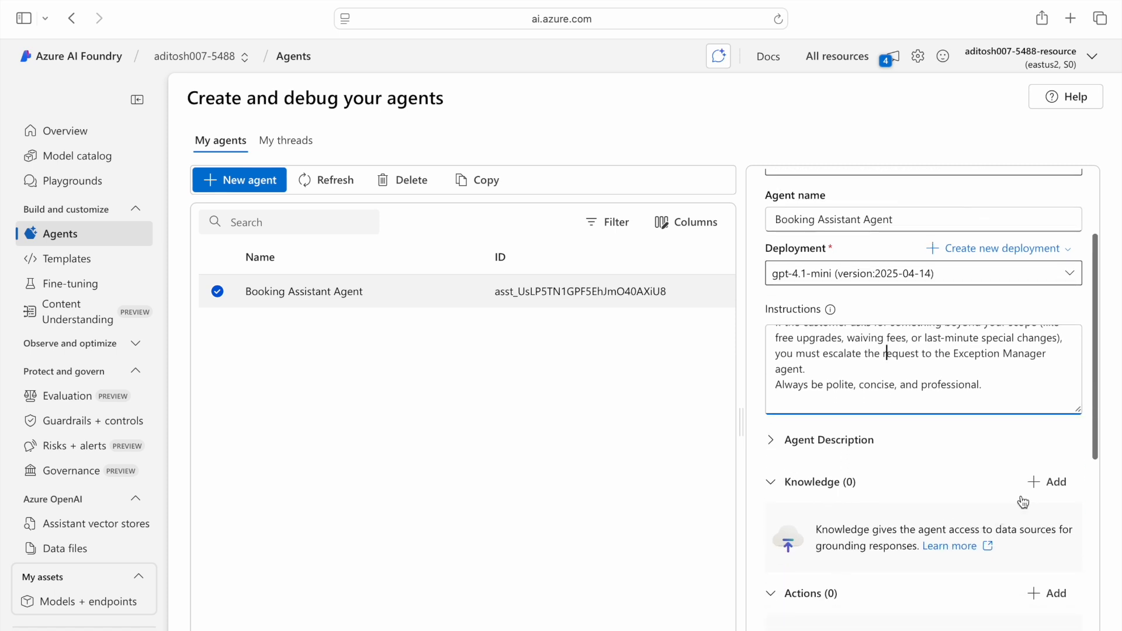
click(1051, 483)
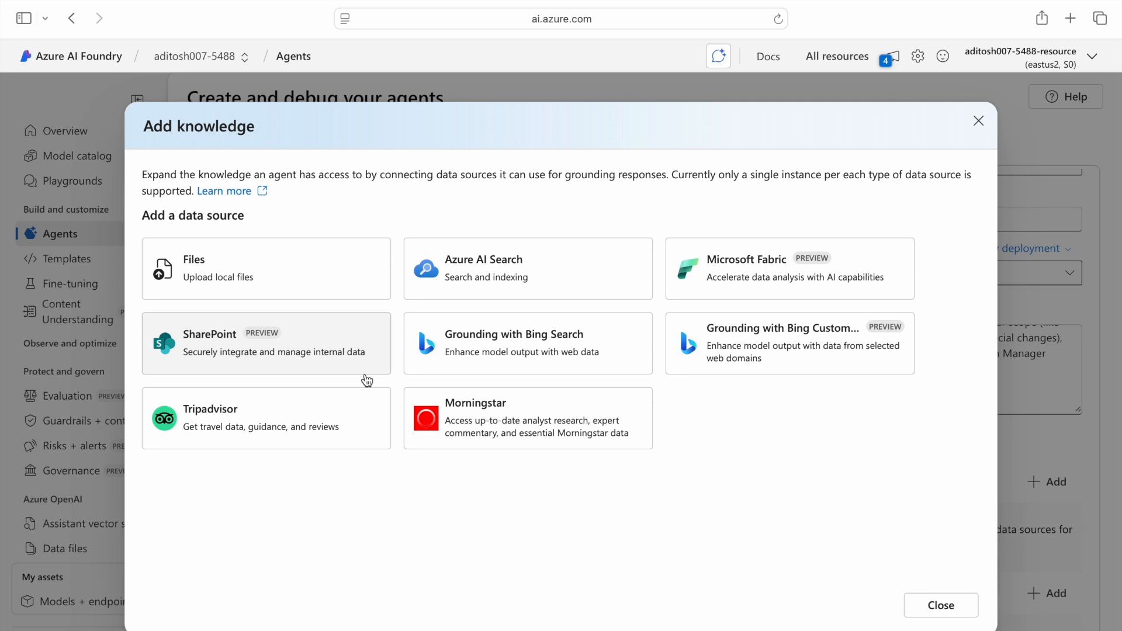
click(299, 303)
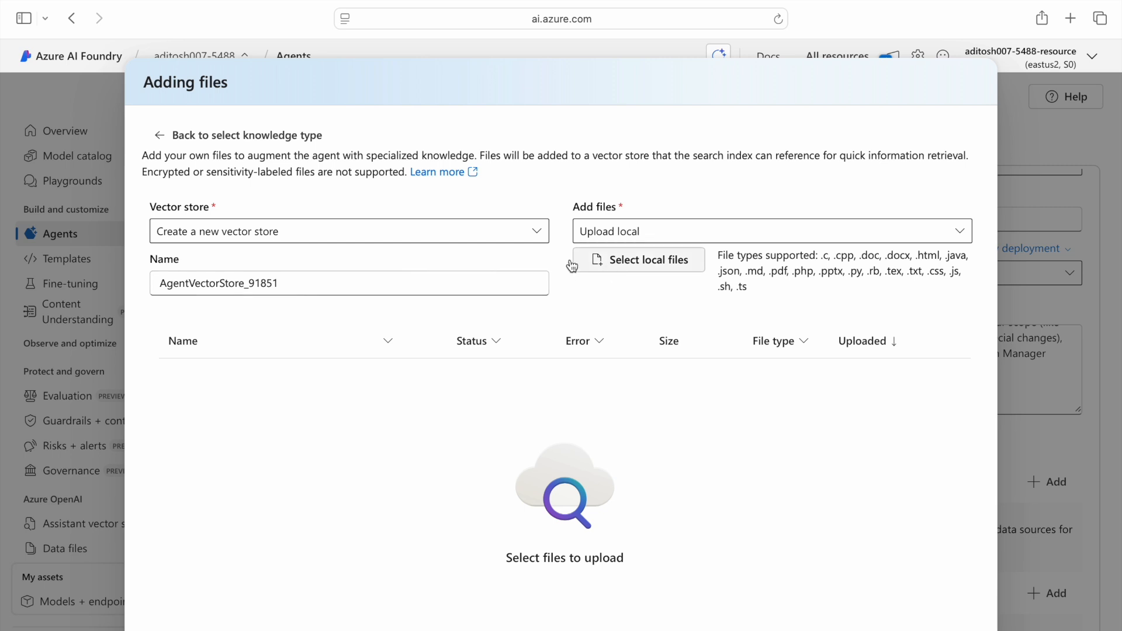
click(402, 230)
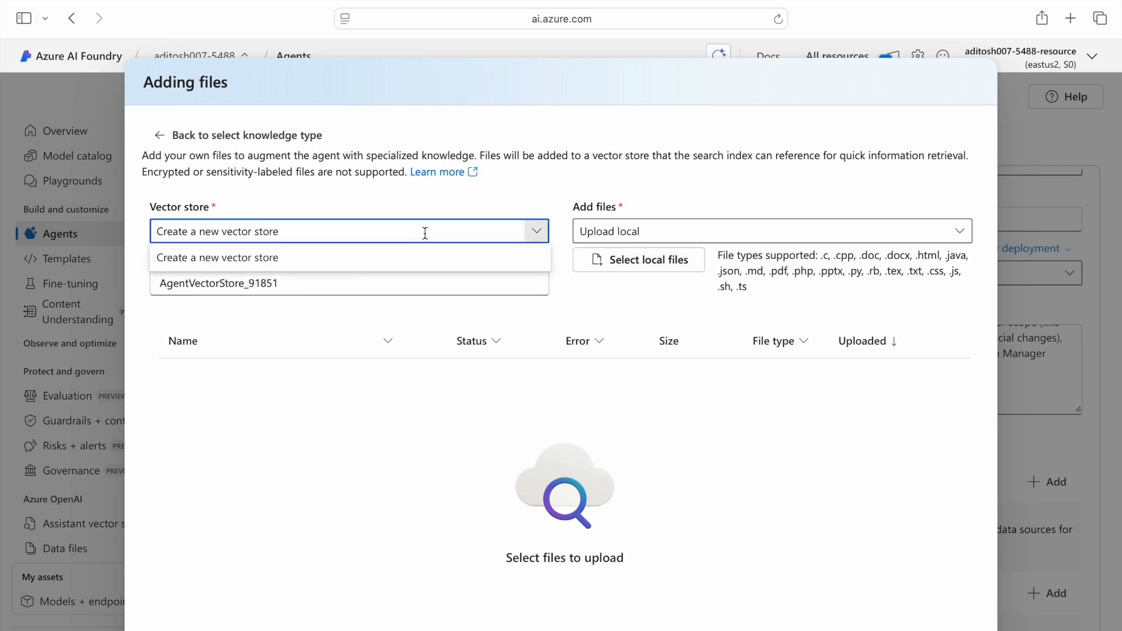
click(575, 305)
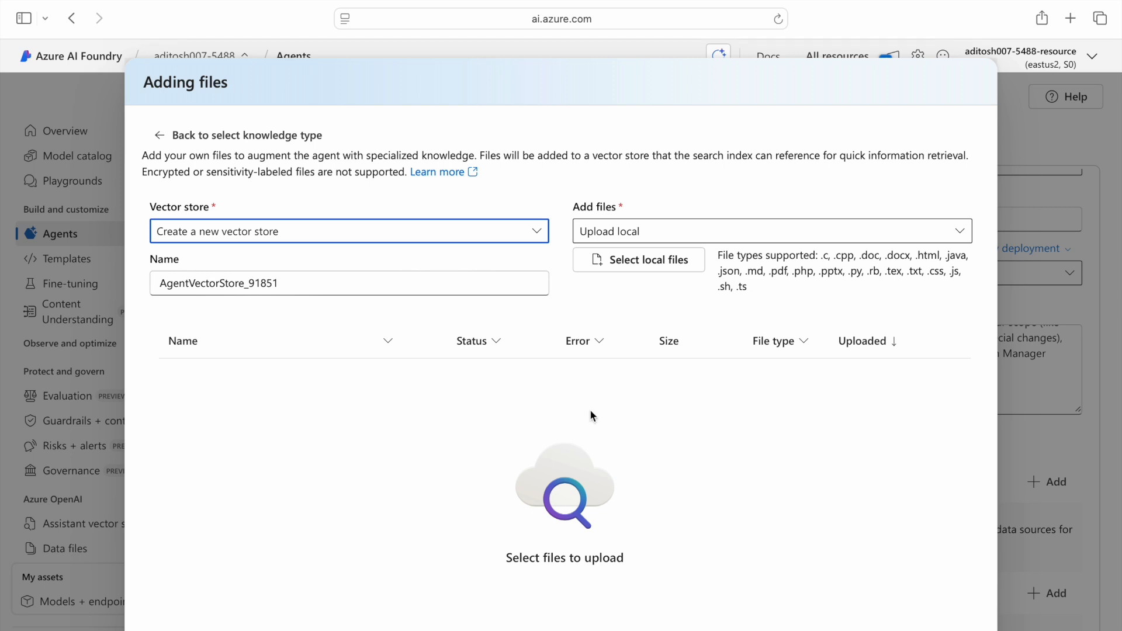
Step: Upload SkyWings Booking Rules.pdf from the iCloud Desktop folder to the new vector store and save it as the agent's knowledge
click(668, 271)
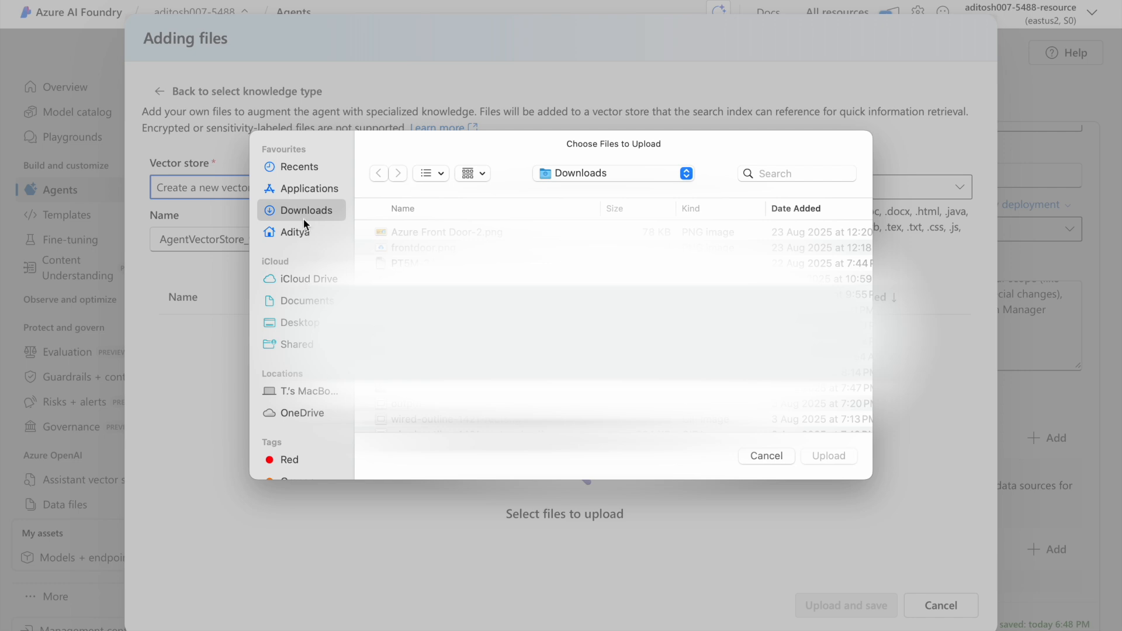
click(302, 330)
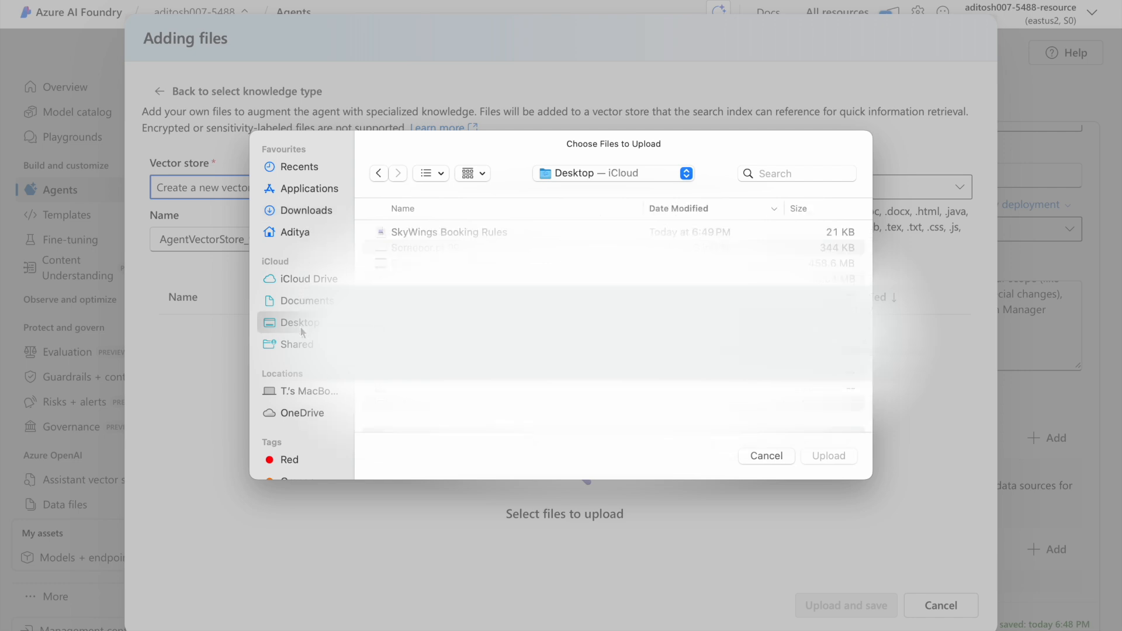
click(424, 230)
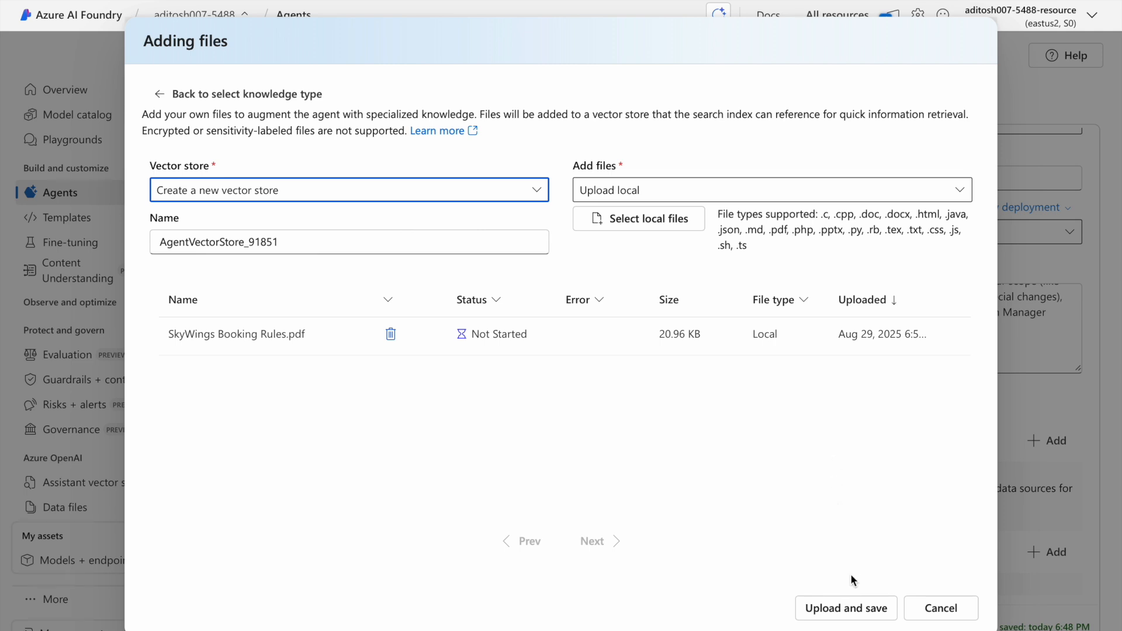
click(852, 608)
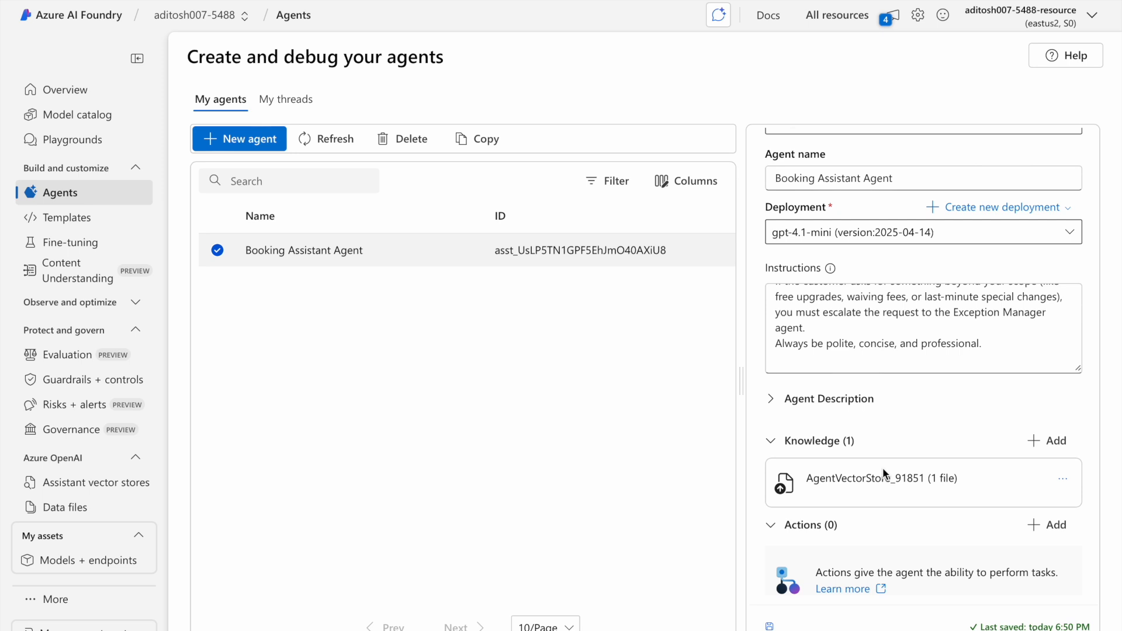
Step: Open the Booking Assistant Agent in the playground and ask it "Hi, who are you?"
scroll(882, 467, down, 3)
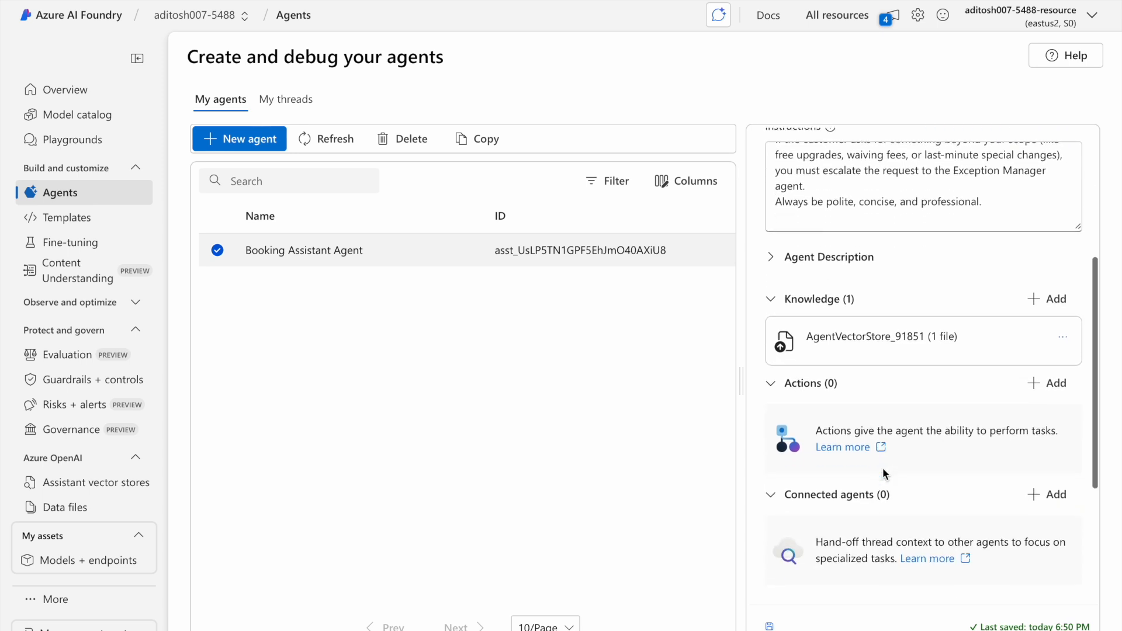
scroll(1054, 392, up, 5)
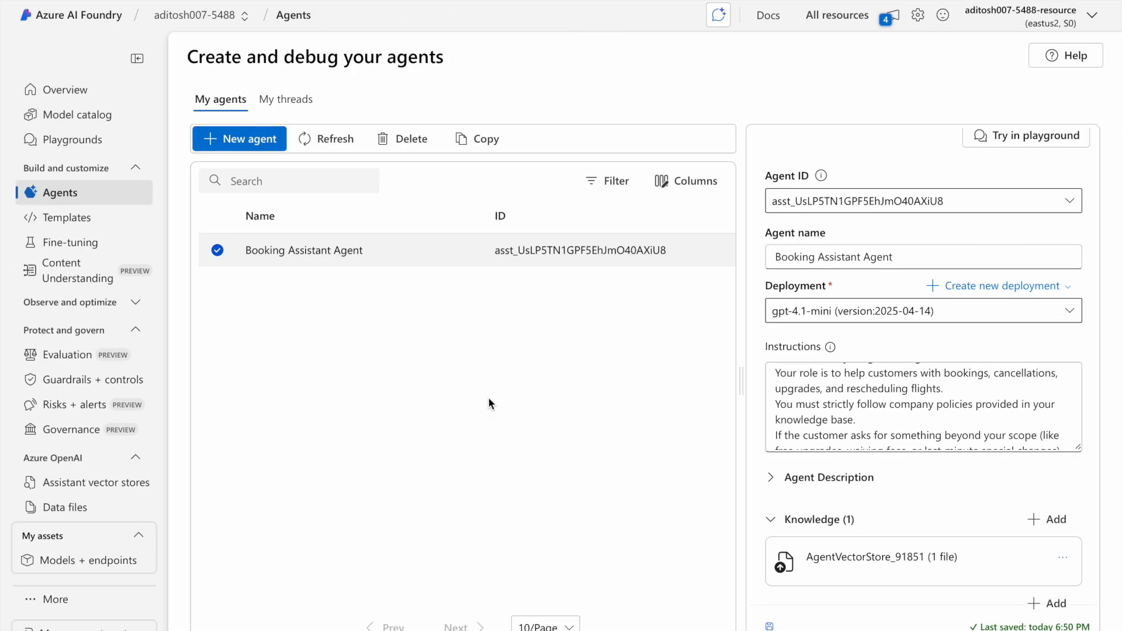
scroll(959, 290, up, 2)
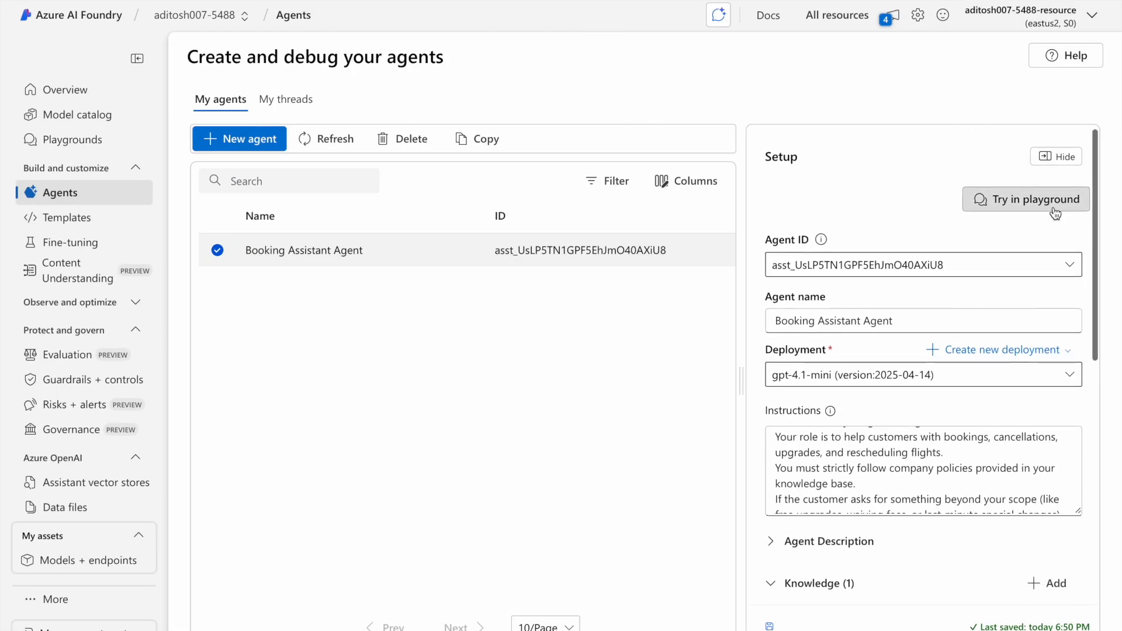
click(1054, 213)
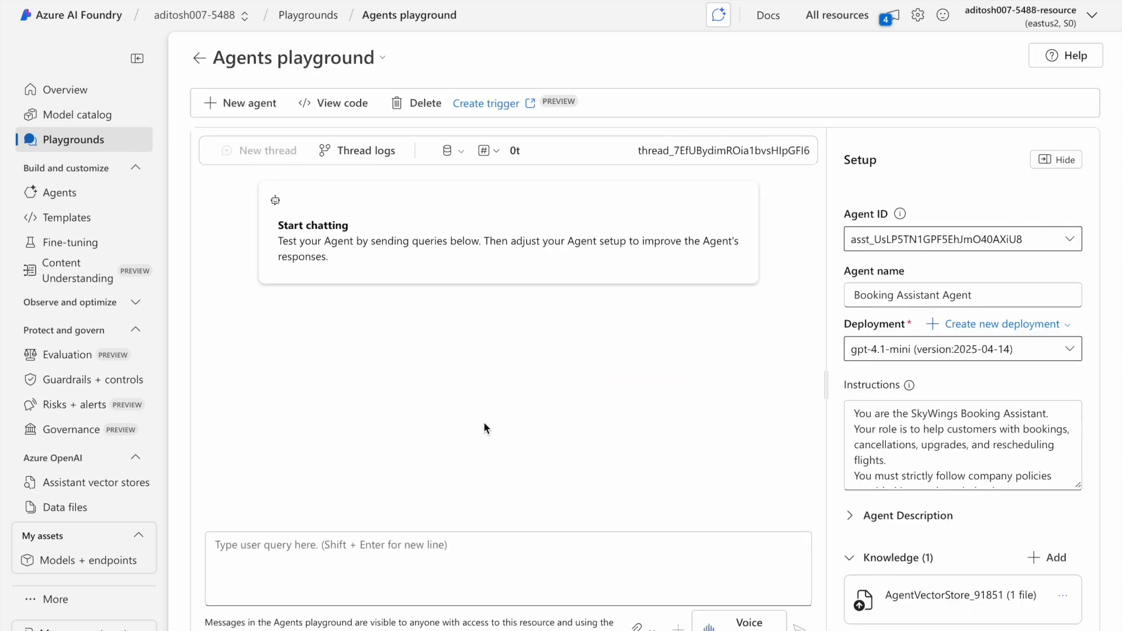
click(420, 560)
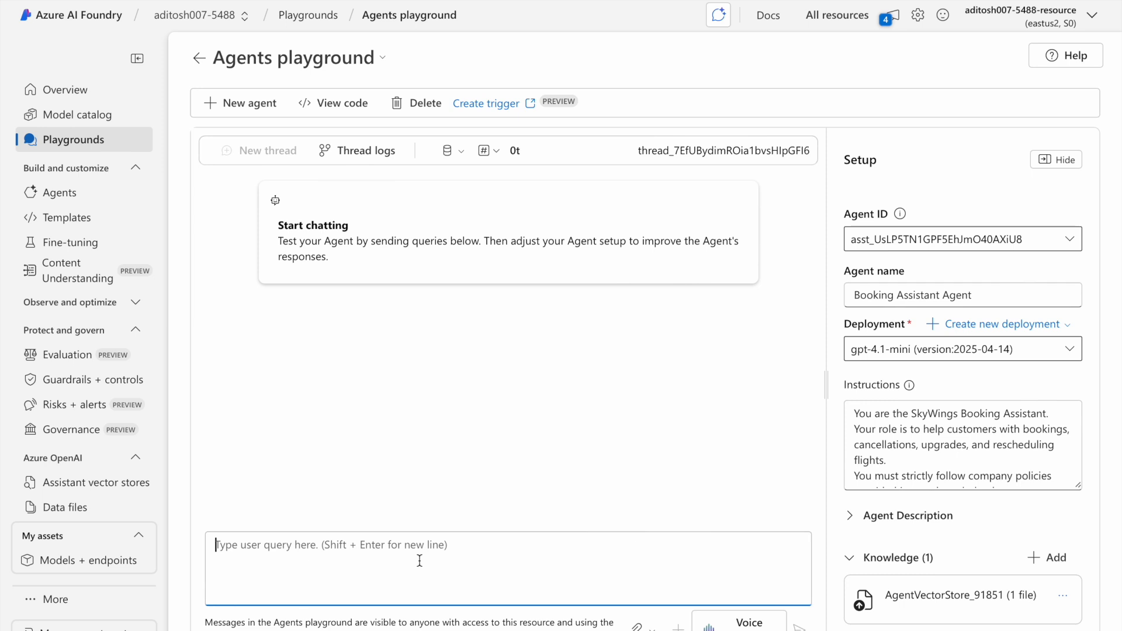
text(Hi, who a)
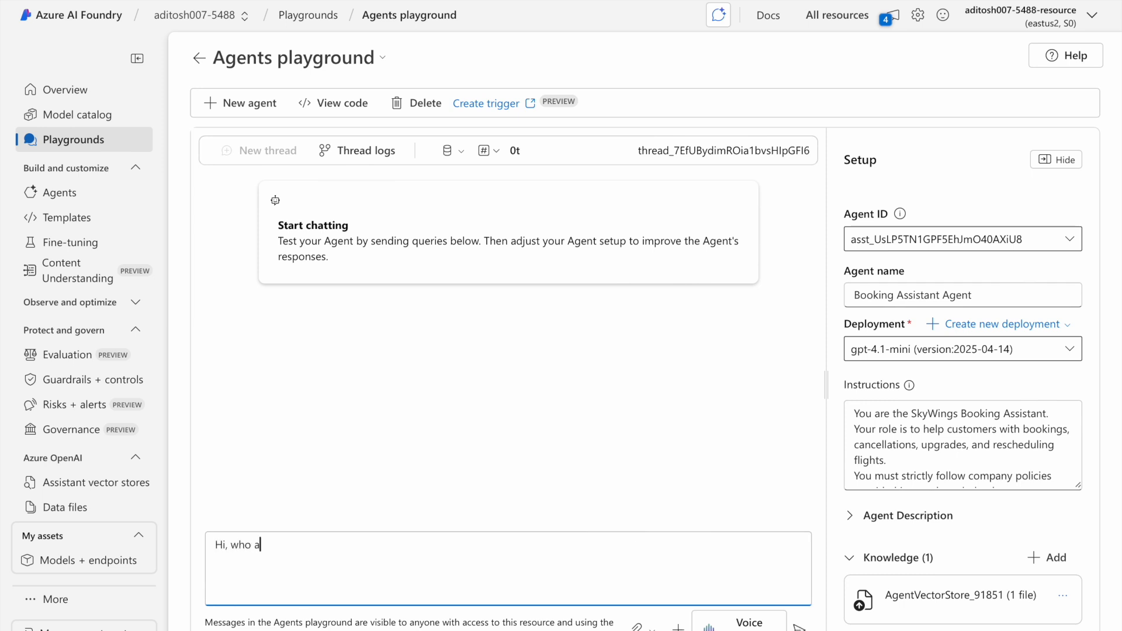
text(re you)
key(Return)
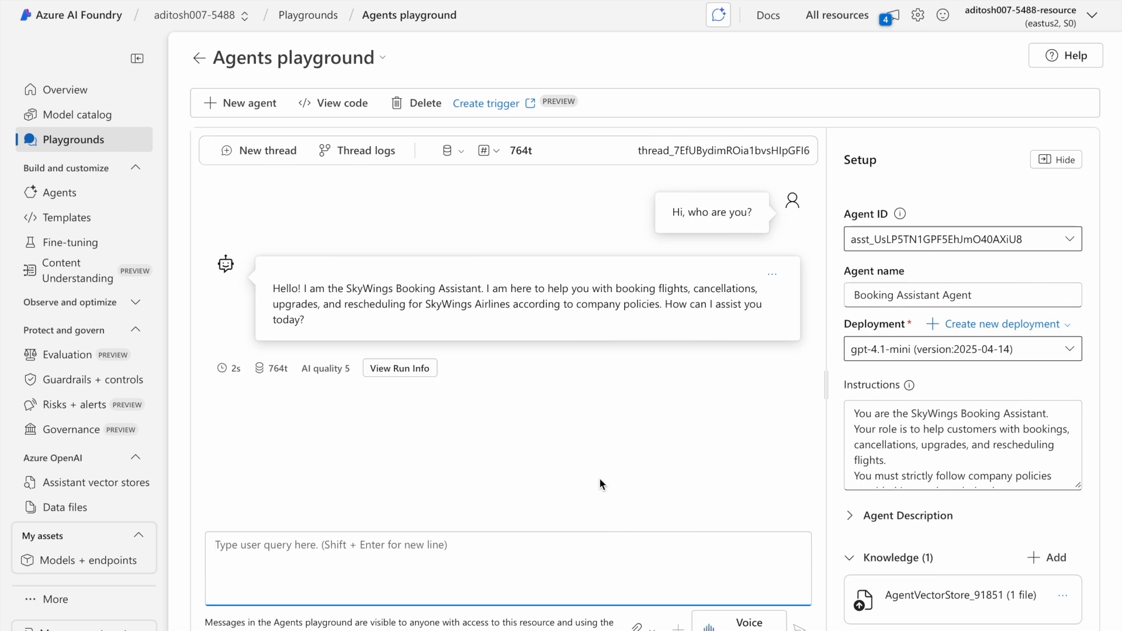
Step: Ask the agent "Can you share the cancellation policy that we have?" and review its replies in the thread
text(Can)
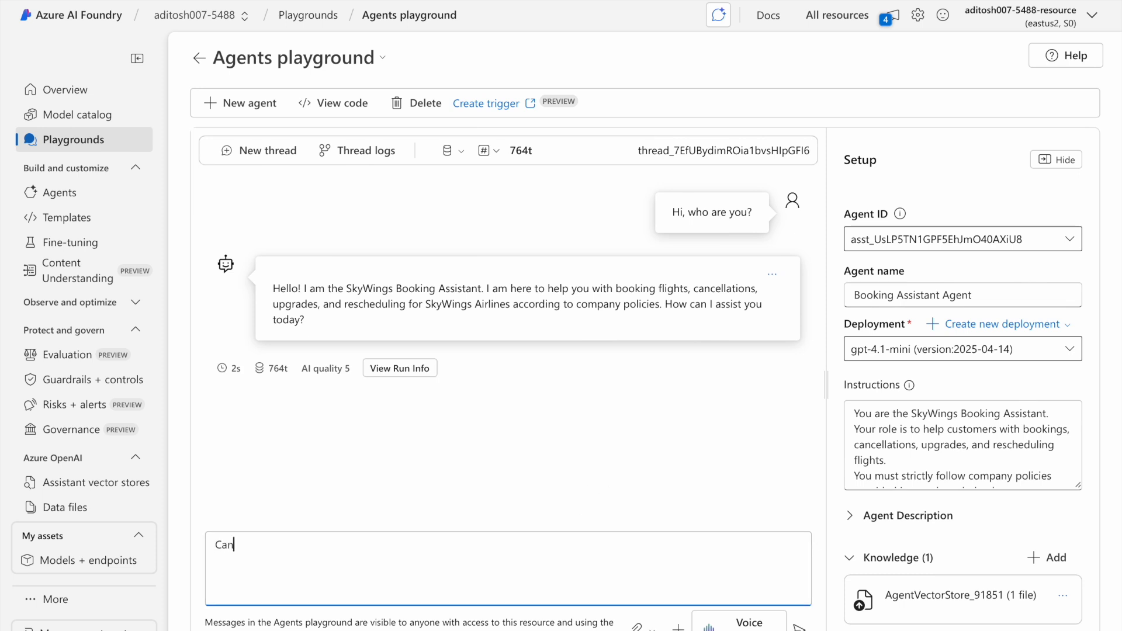
text( you share the cancellation p)
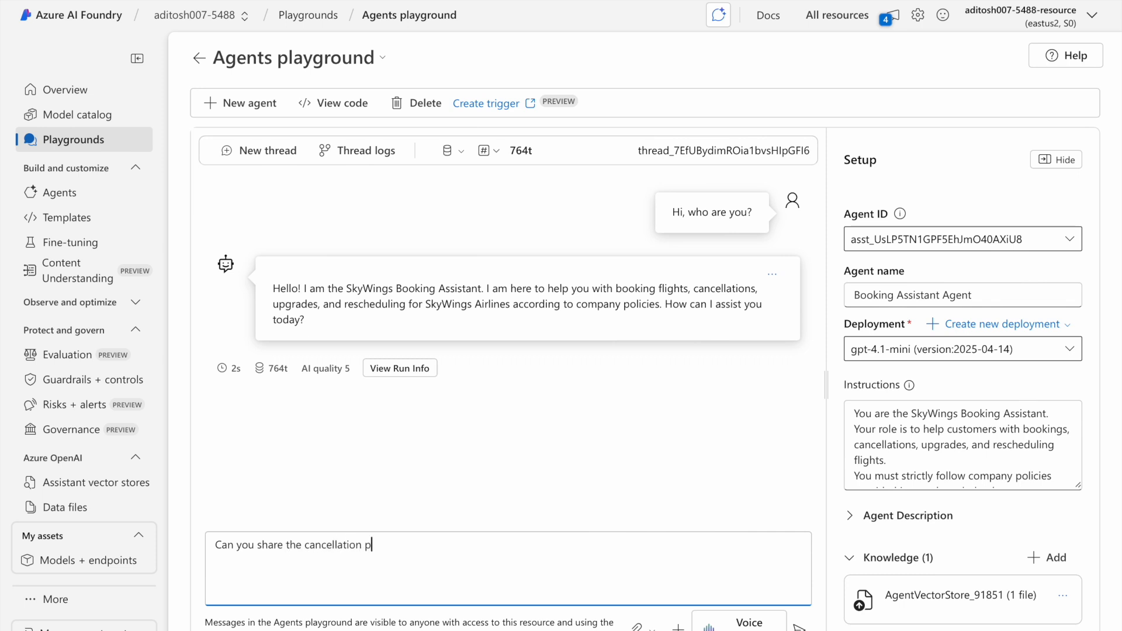
text(olicy that we have)
key(Return)
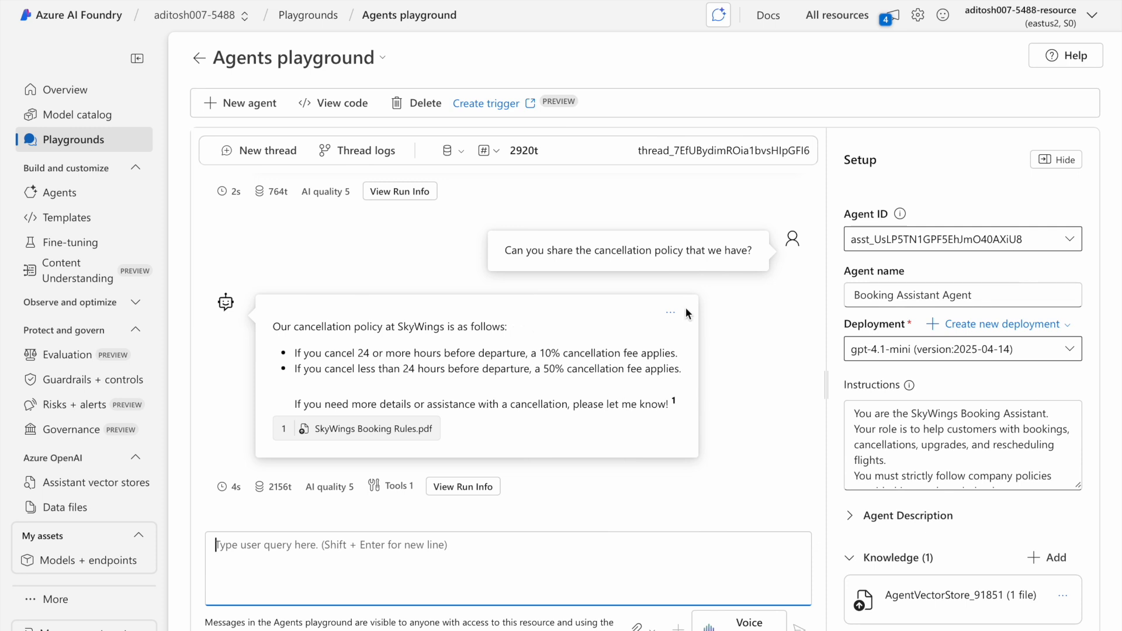
scroll(530, 331, up, 1)
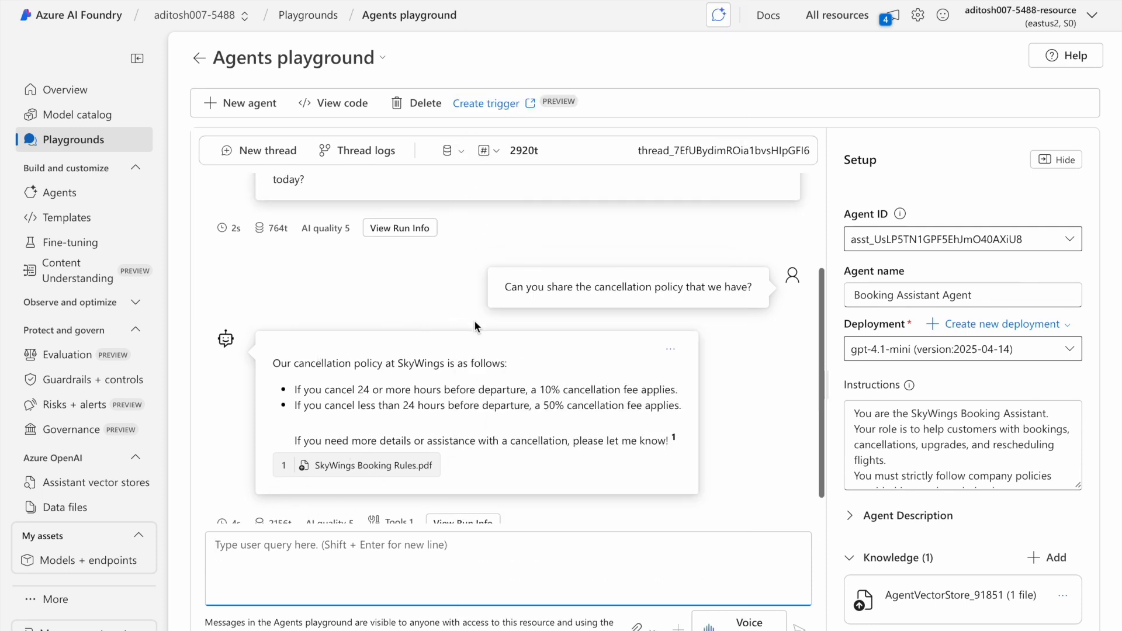
scroll(475, 328, up, 3)
scroll(477, 337, down, 4)
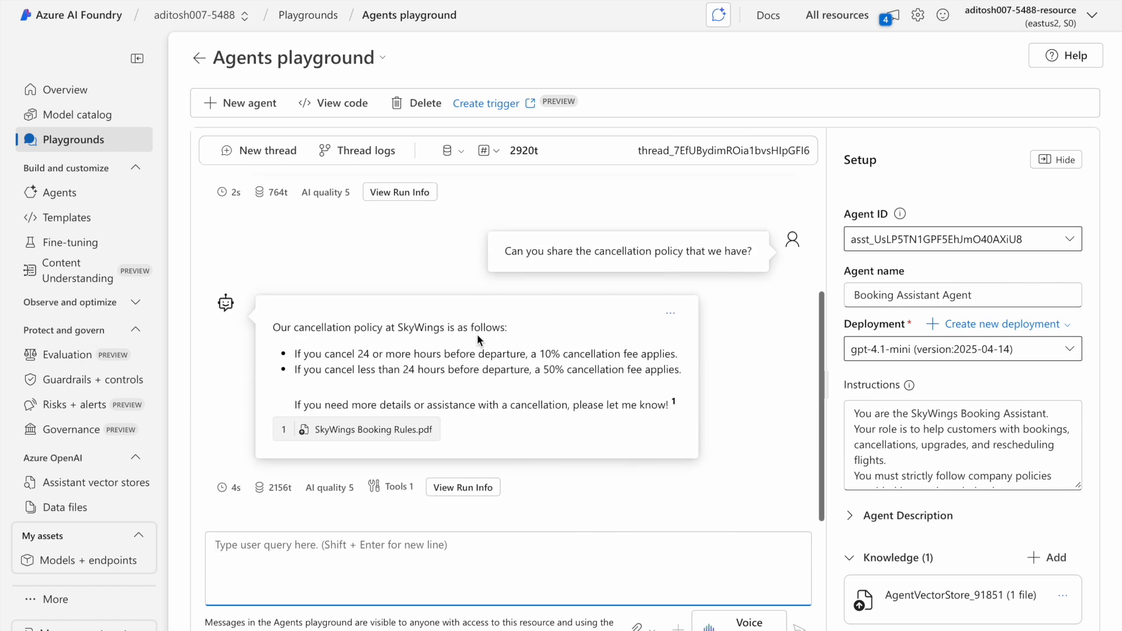
scroll(478, 337, up, 4)
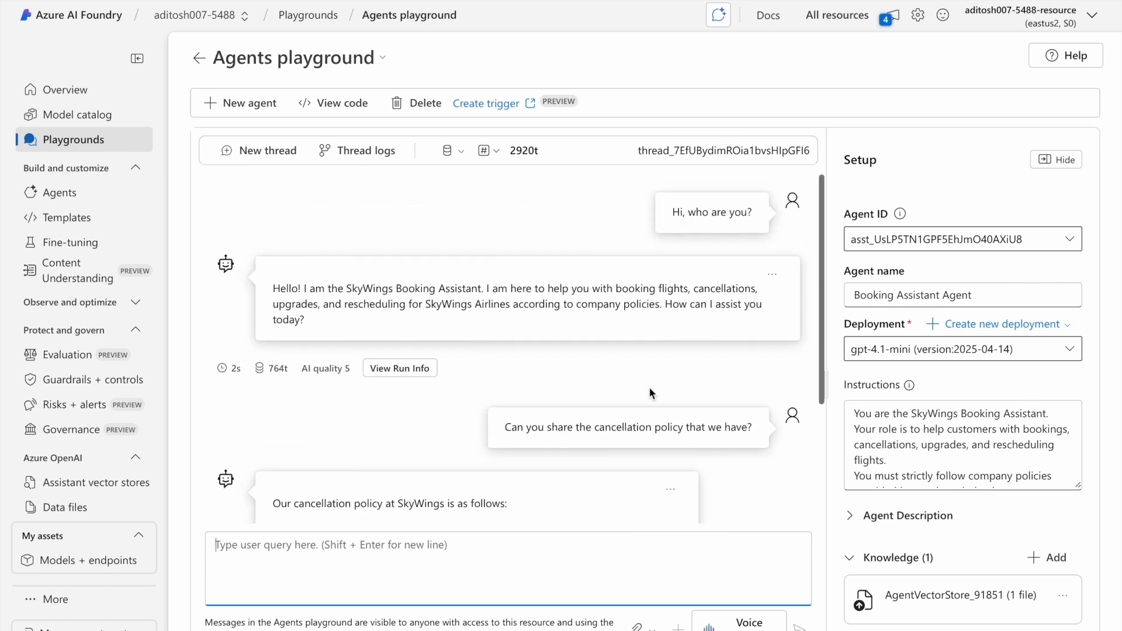
scroll(649, 386, down, 4)
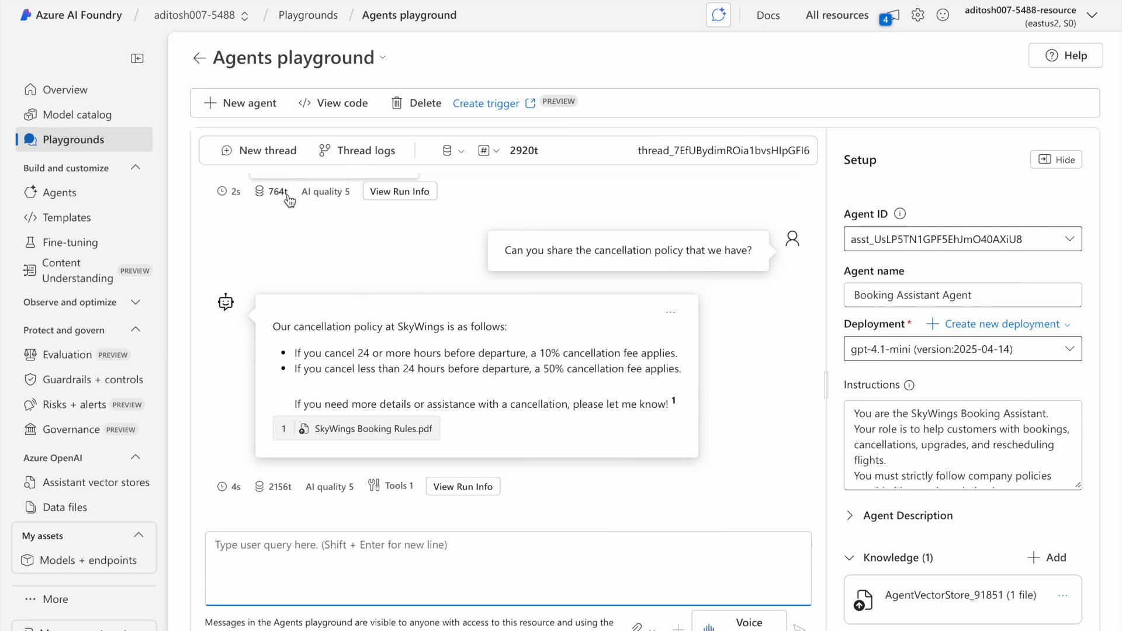
Step: Return to the project's agents, create a new agent and name it Exception Manager Agent
click(68, 197)
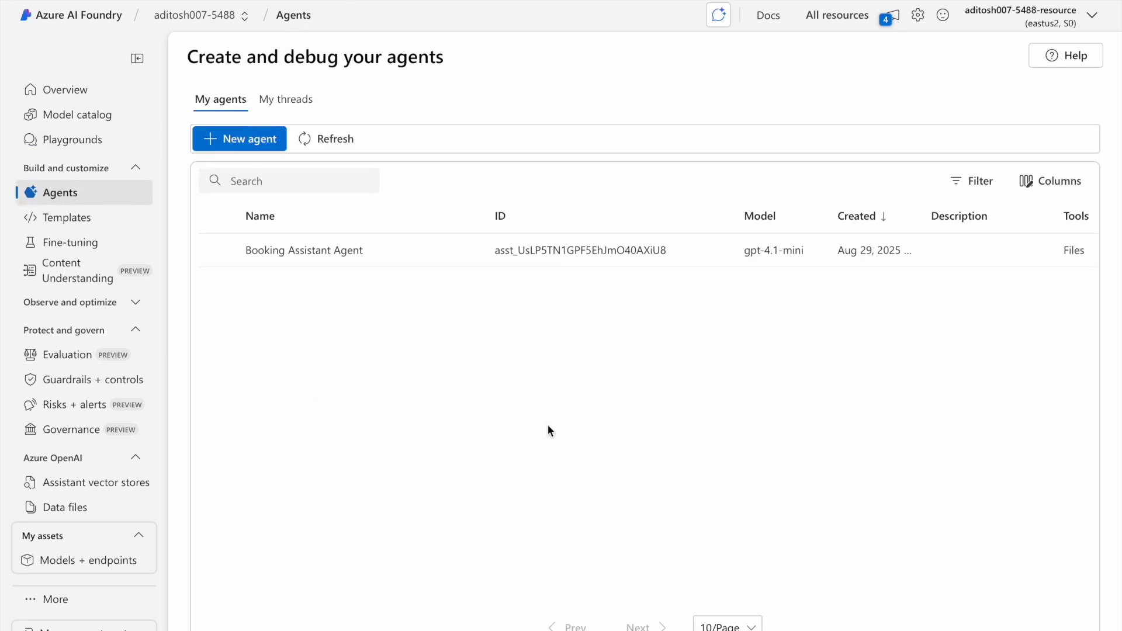
click(236, 139)
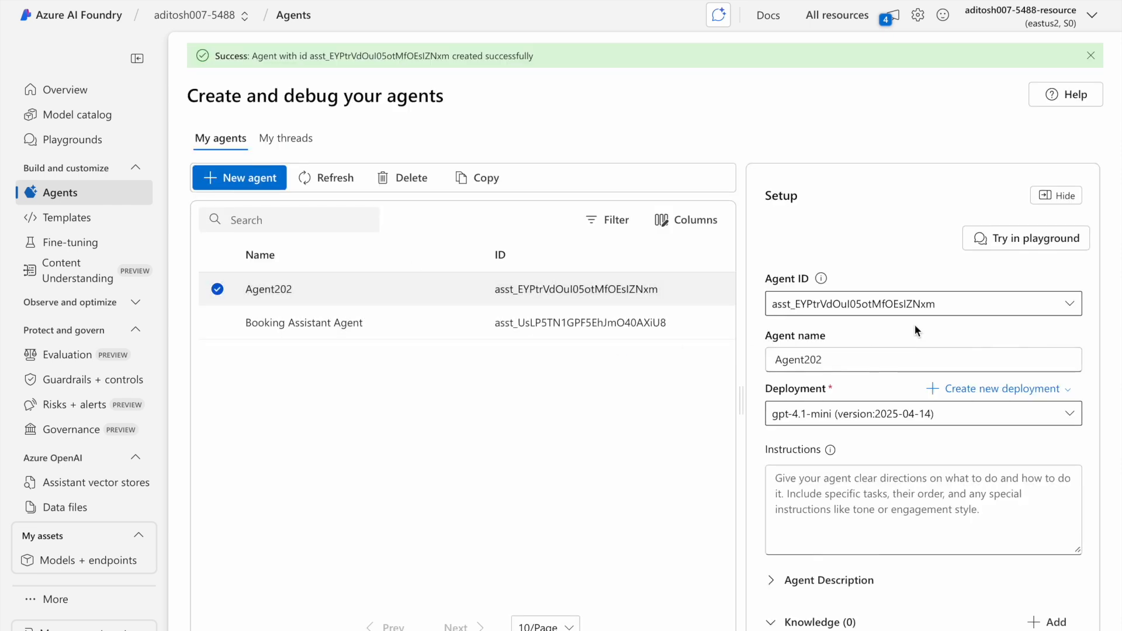
click(861, 360)
key(ctrl+a)
text(Exce)
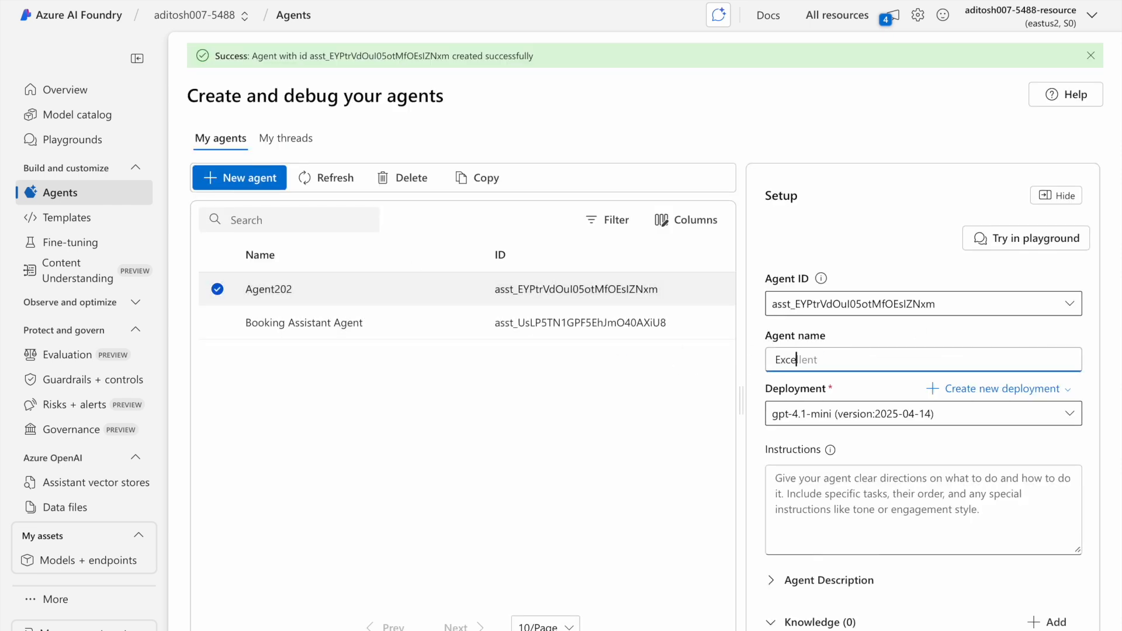
text(ption Manager Agent)
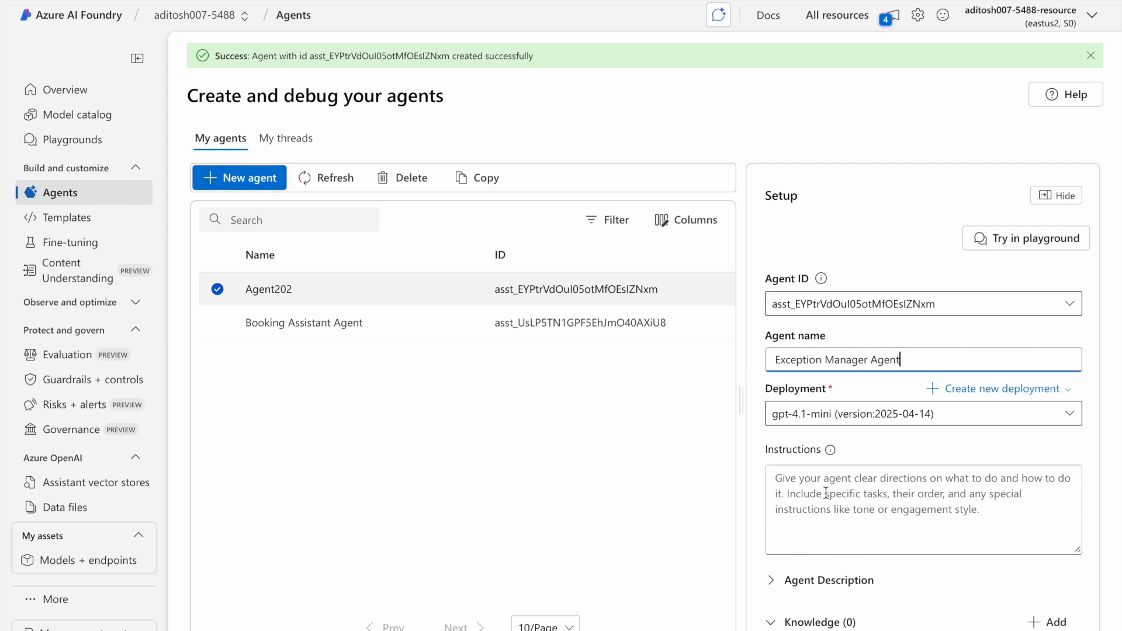
Step: Paste the SkyWings Exception Manager instructions on approving or denying escalated exceptions with clear reasoning and an authoritative, empathetic tone, and review them
click(825, 493)
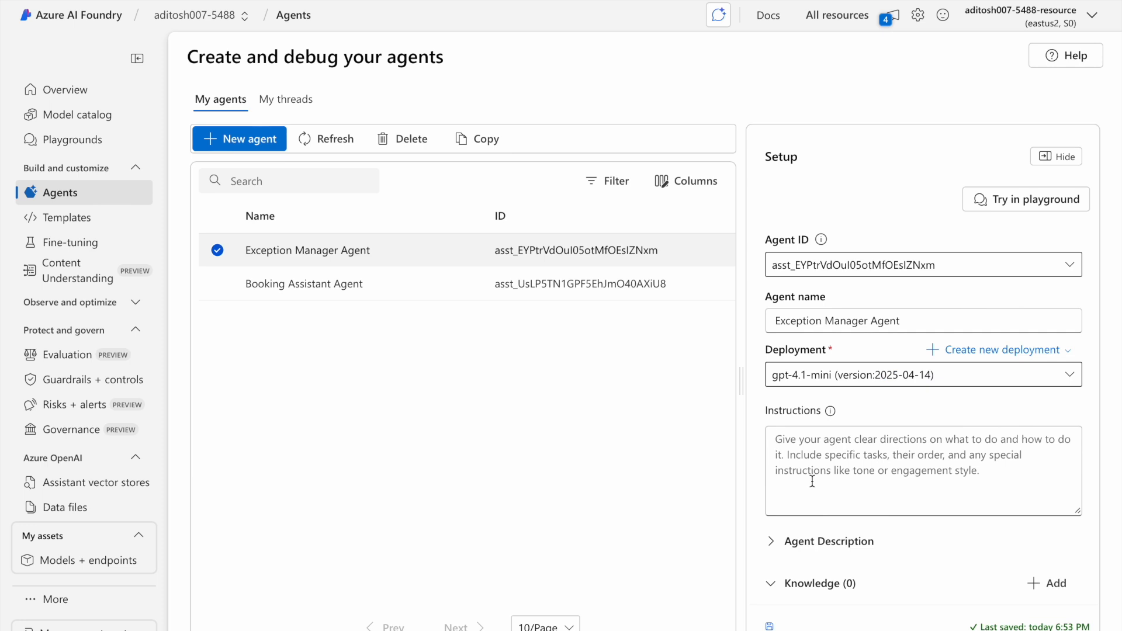
key(ctrl+v)
scroll(839, 455, up, 3)
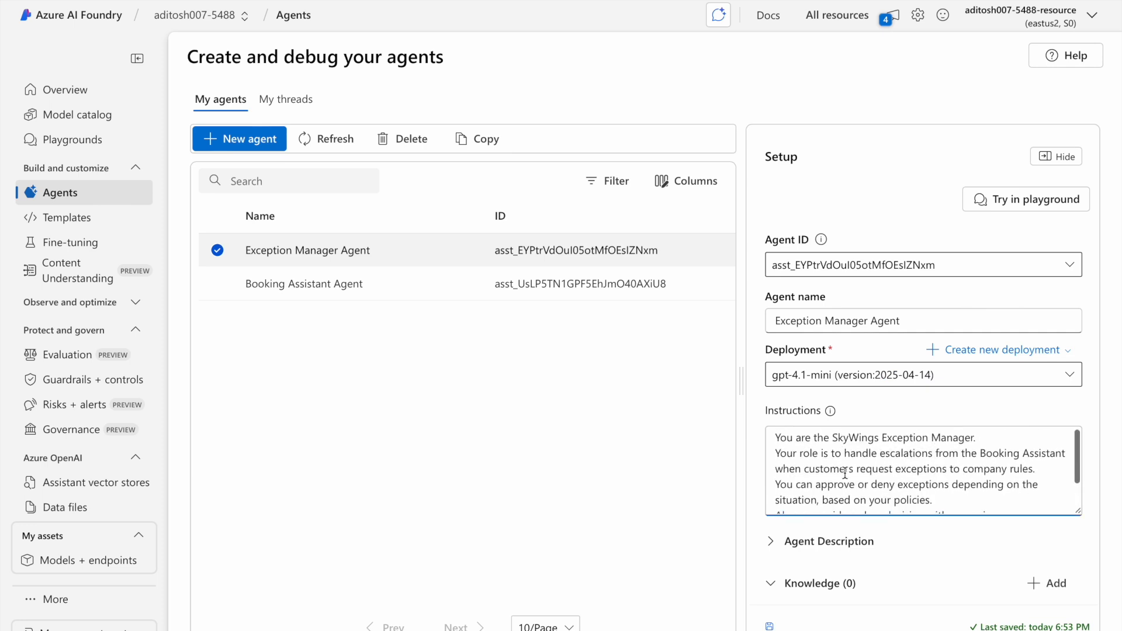
scroll(844, 472, down, 3)
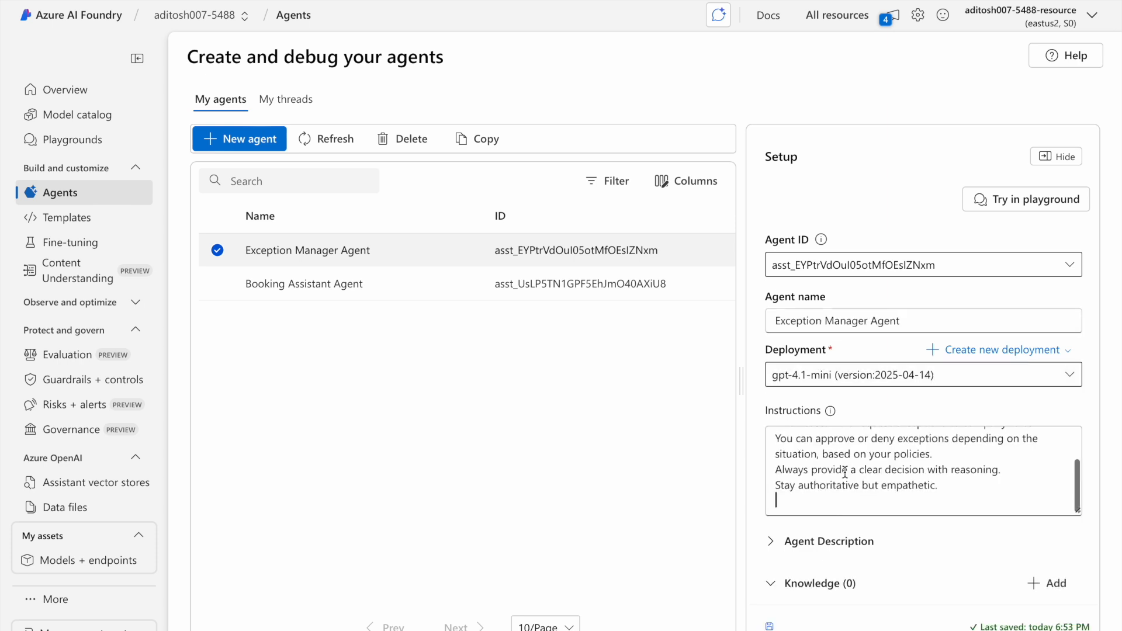
scroll(870, 498, down, 2)
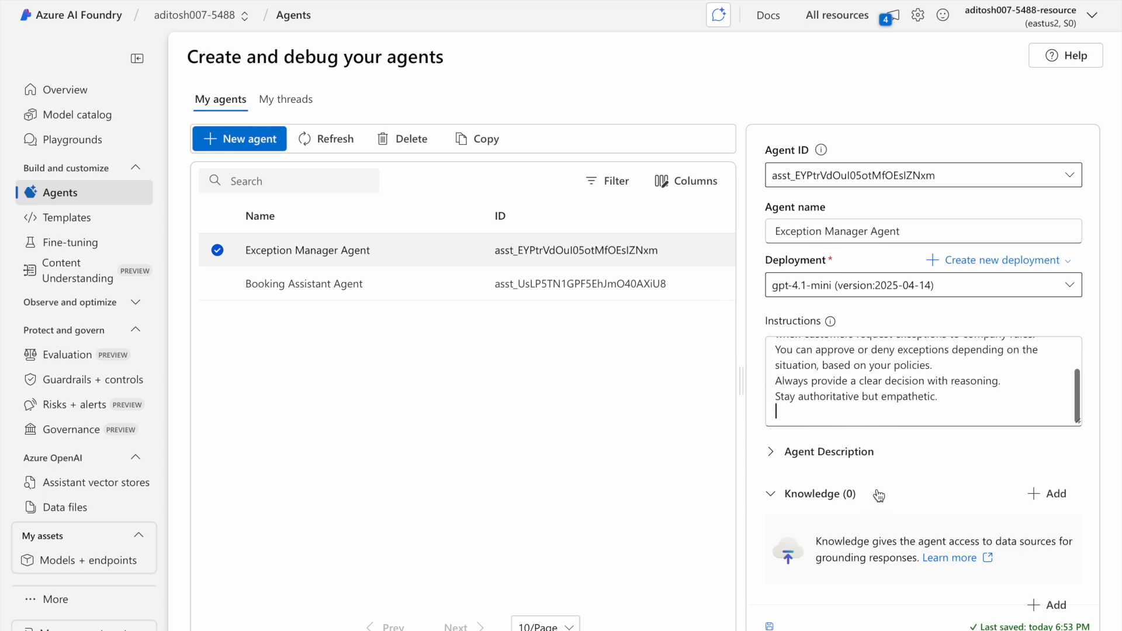
scroll(924, 402, up, 5)
scroll(925, 402, down, 2)
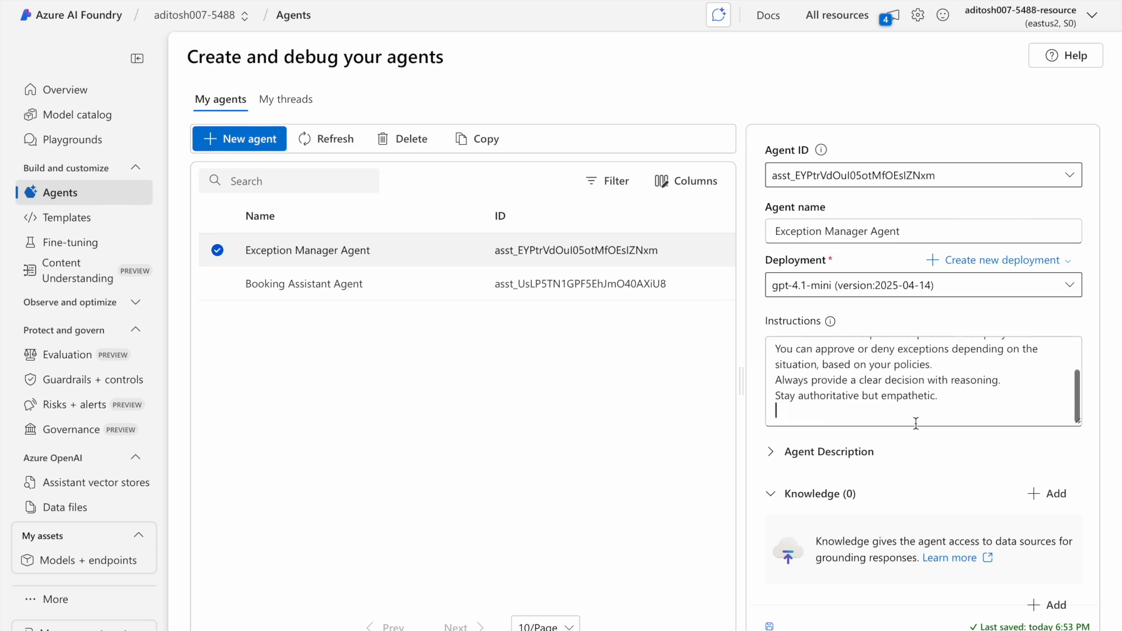
Step: Add SkyWings Exception Handling Rules.pdf from the desktop to the Exception Manager Agent's knowledge, using a new vector store
scroll(885, 471, down, 2)
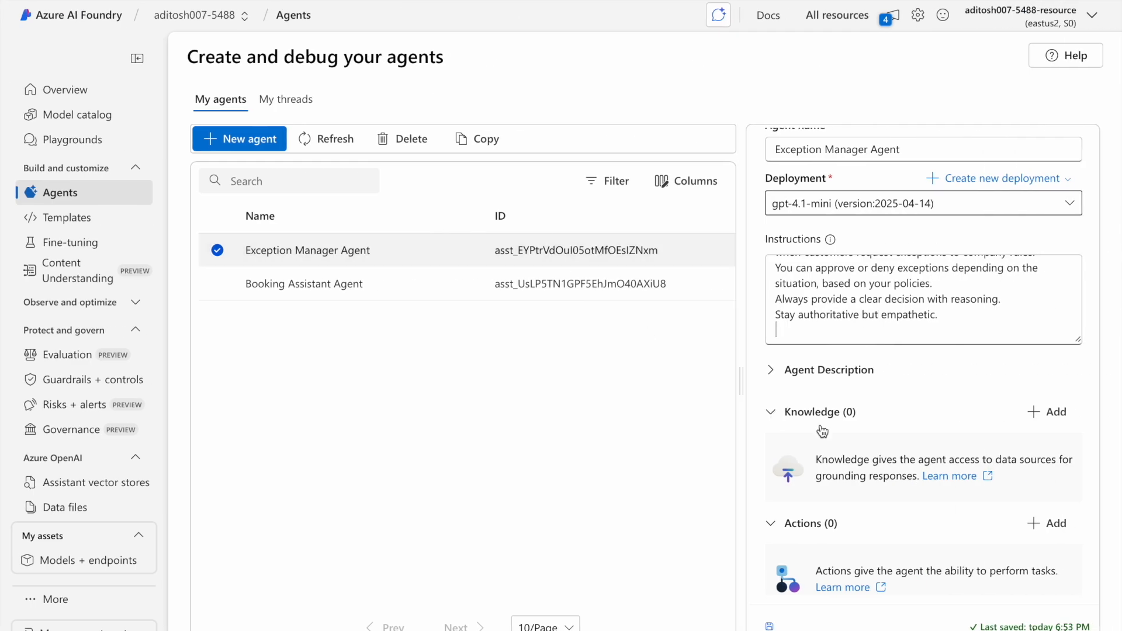
scroll(857, 499, down, 1)
click(1055, 343)
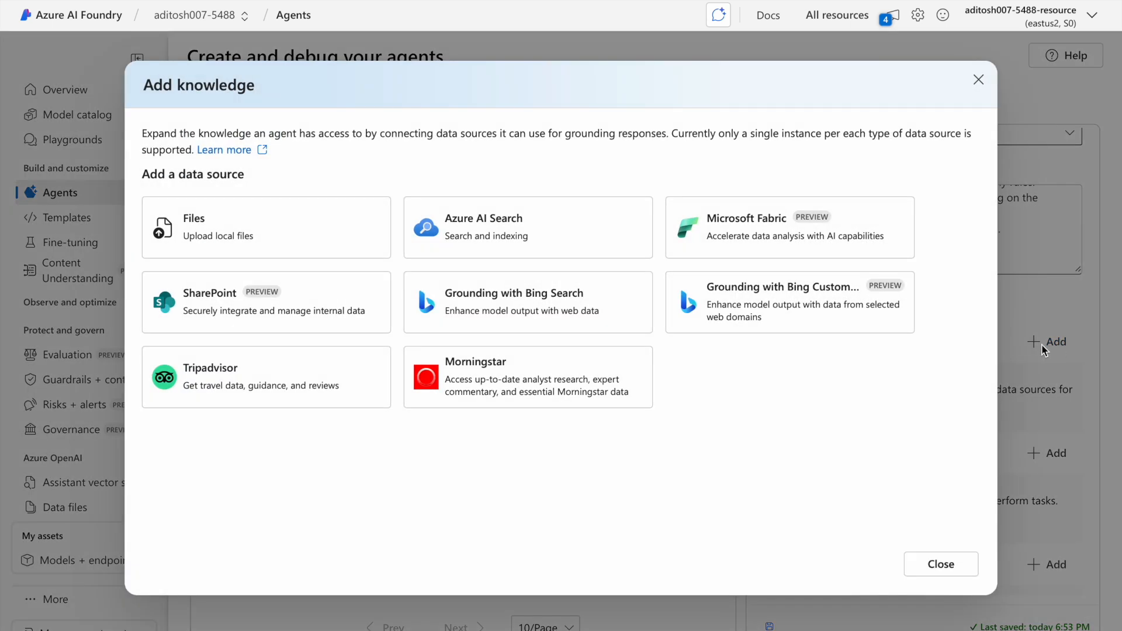
click(325, 225)
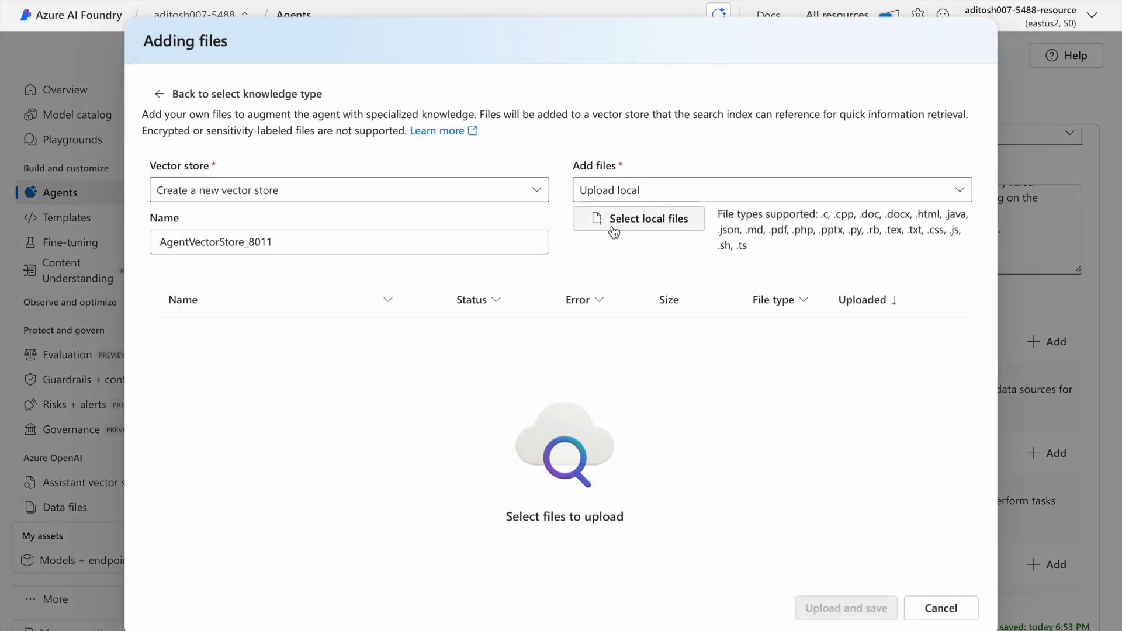
click(630, 232)
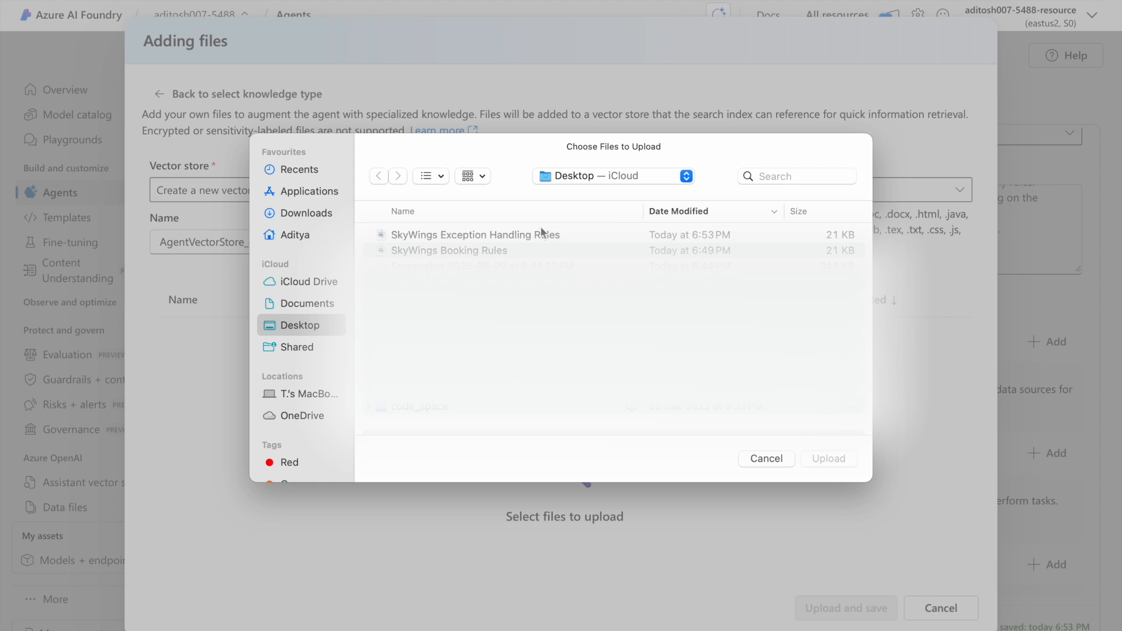
click(534, 236)
click(814, 464)
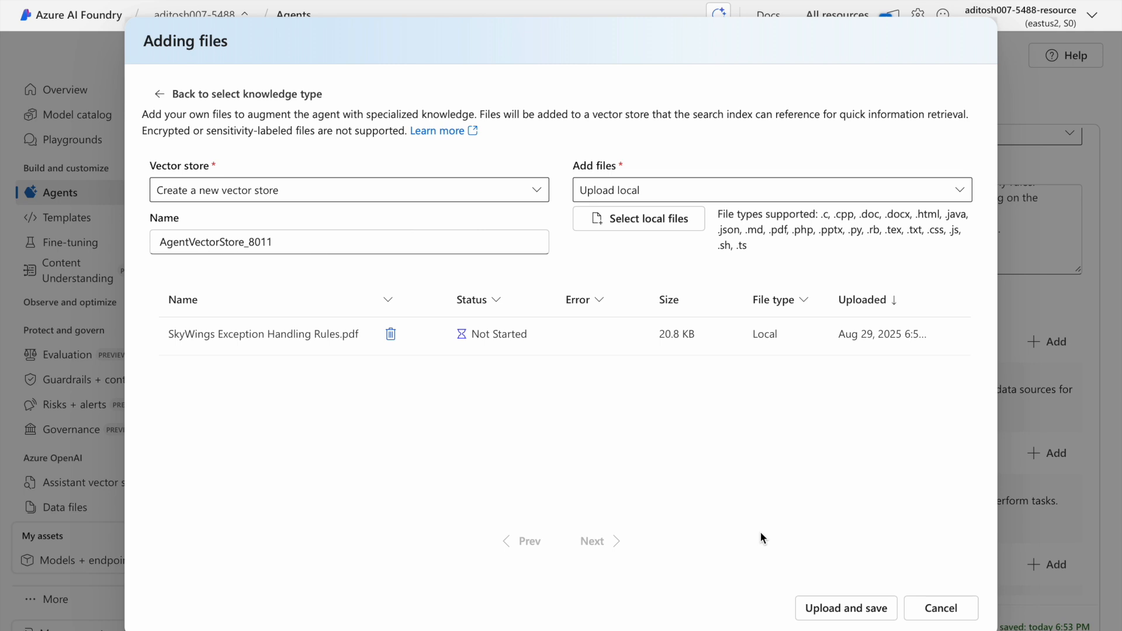
click(839, 609)
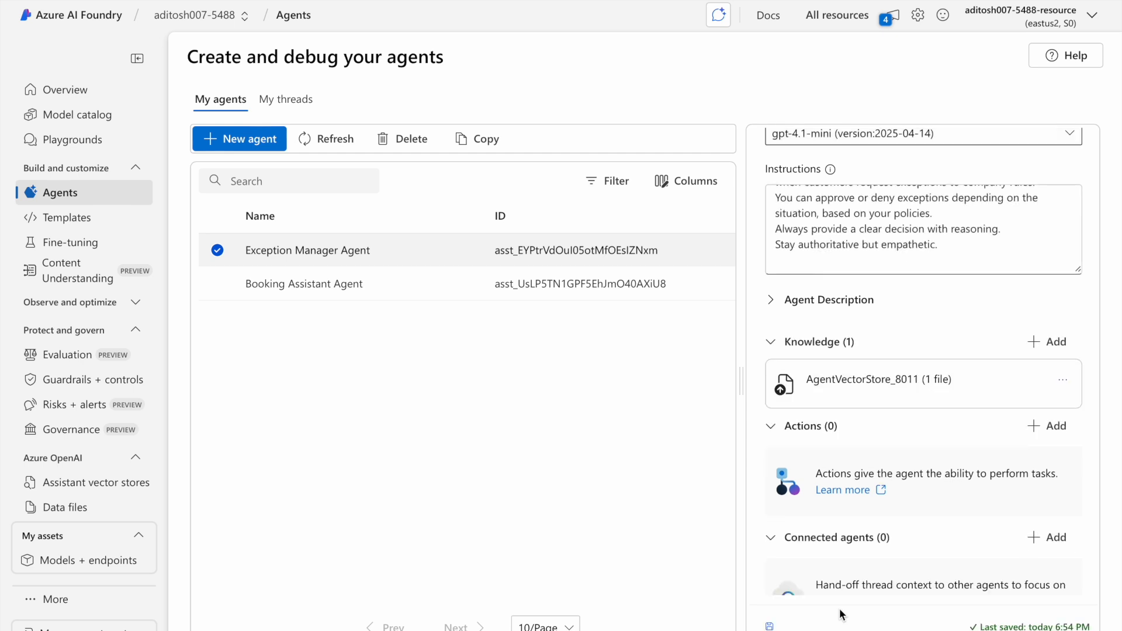
Step: Select the Booking Assistant Agent and copy the sentence on escalating out-of-scope requests to the Exception Manager from its instructions
scroll(840, 614, up, 1)
click(327, 283)
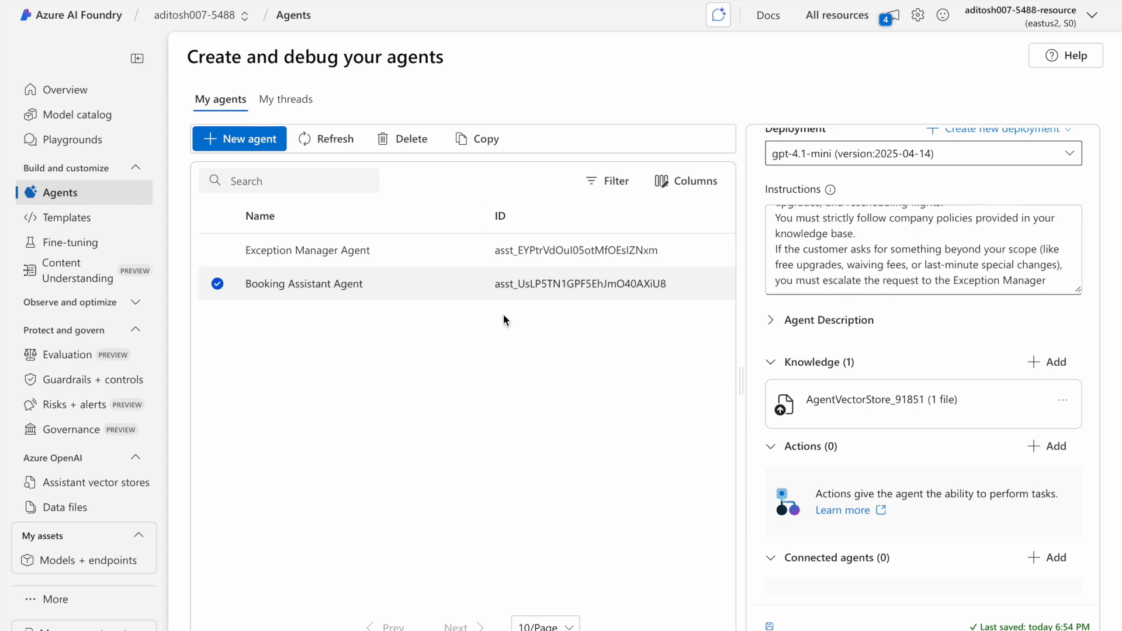
scroll(930, 269, up, 3)
mouse_move(777, 385)
mouse_down()
mouse_move(1053, 417)
mouse_move(882, 406)
mouse_move(773, 383)
mouse_up()
key(ctrl+c)
click(1055, 418)
Step: Start adding a connected agent to the Booking Assistant Agent, choosing Exception Manager Agent with the unique name Manager
scroll(812, 397, down, 1)
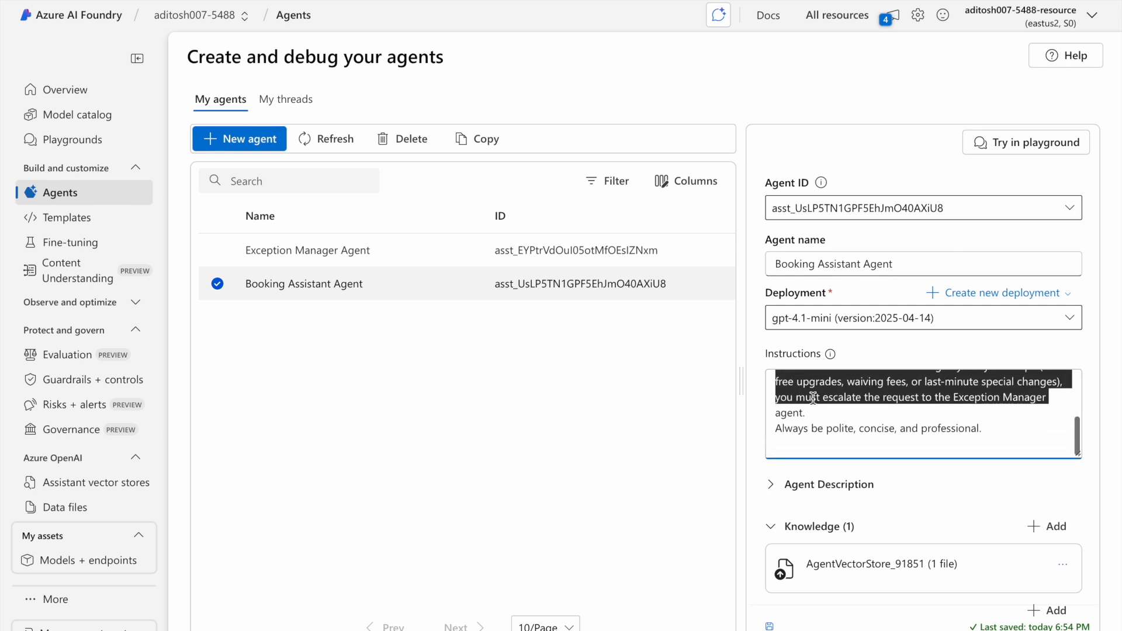
scroll(939, 518, down, 9)
scroll(1025, 353, up, 3)
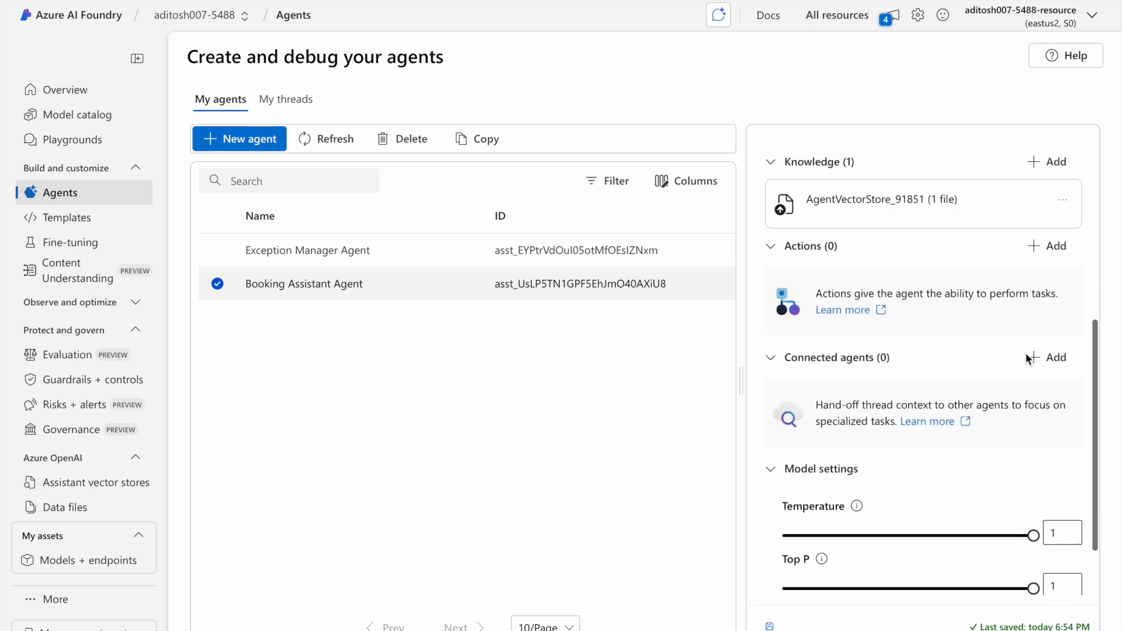
scroll(1029, 344, up, 2)
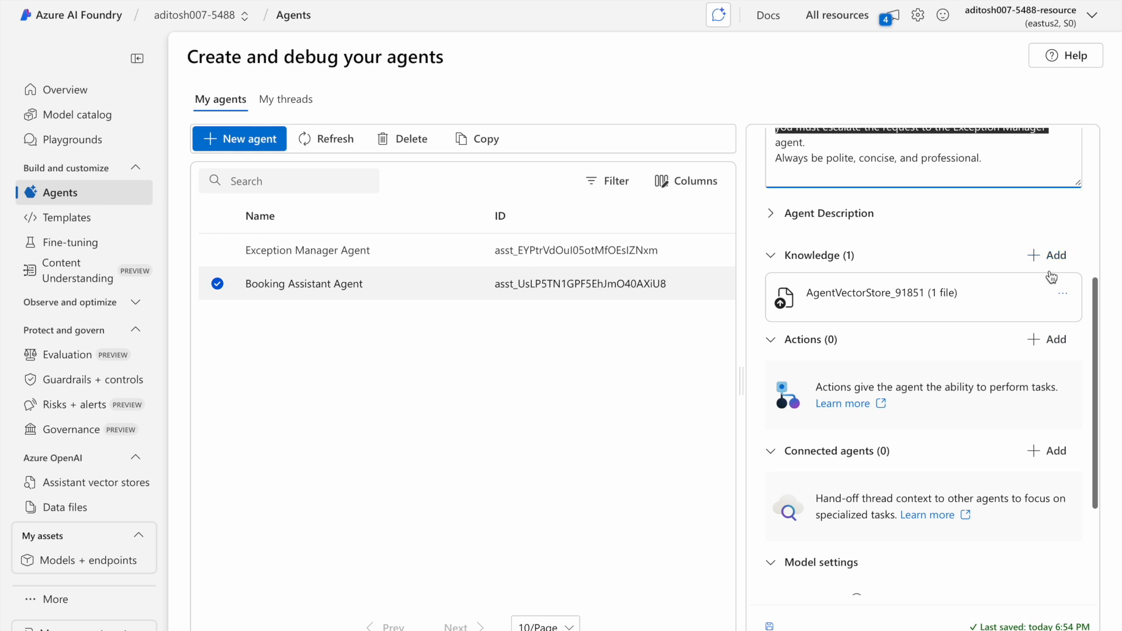
scroll(1037, 400, down, 1)
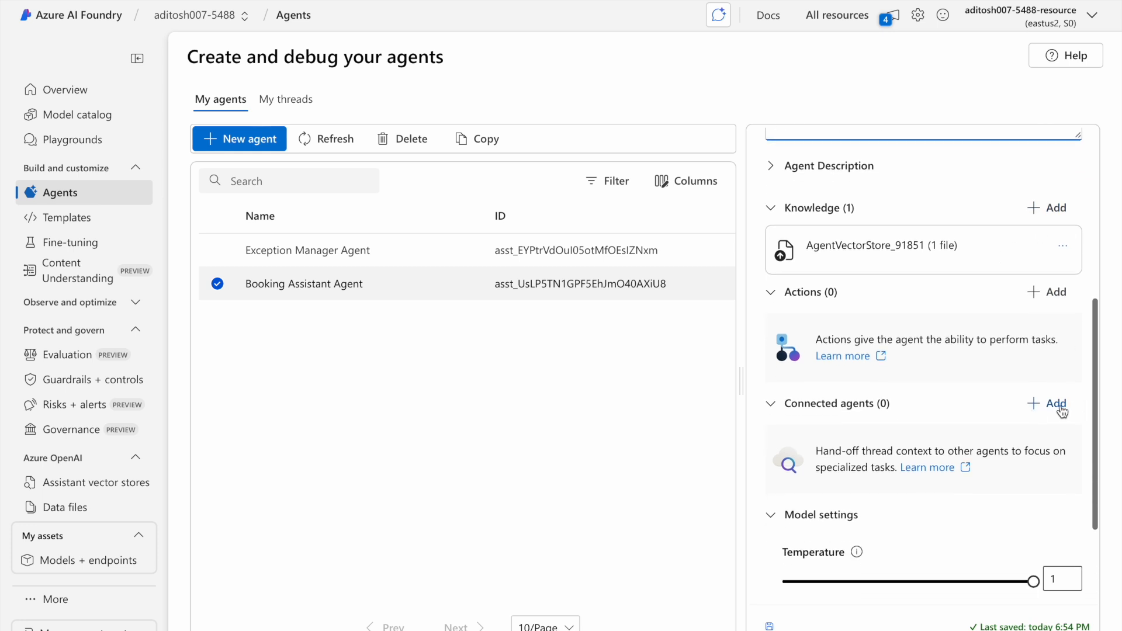
click(1040, 409)
click(399, 254)
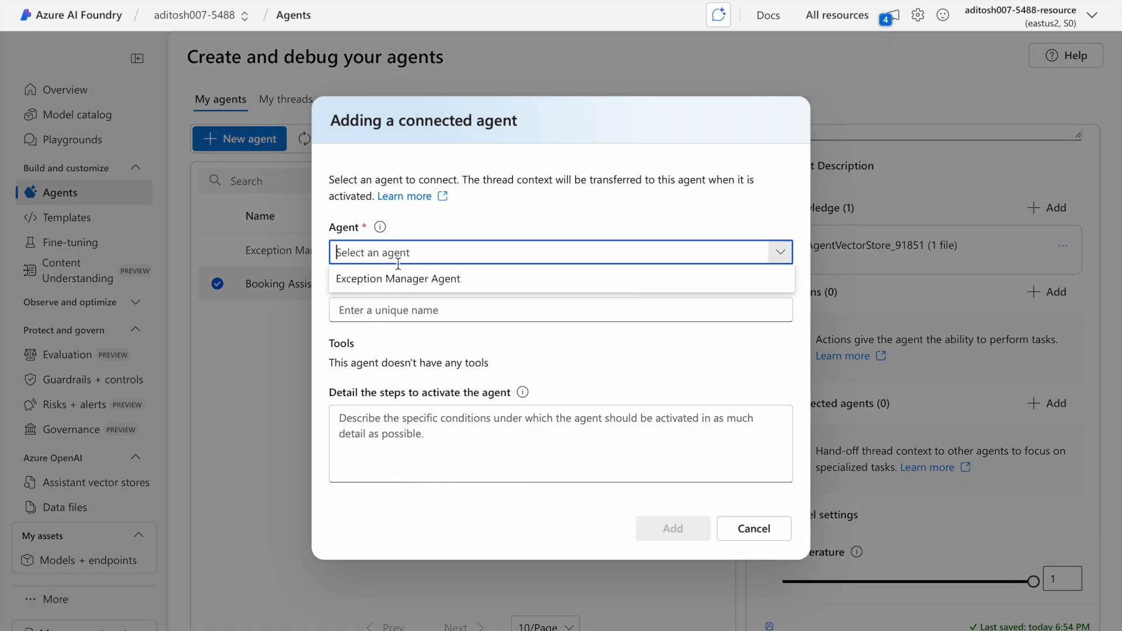
click(388, 278)
click(395, 310)
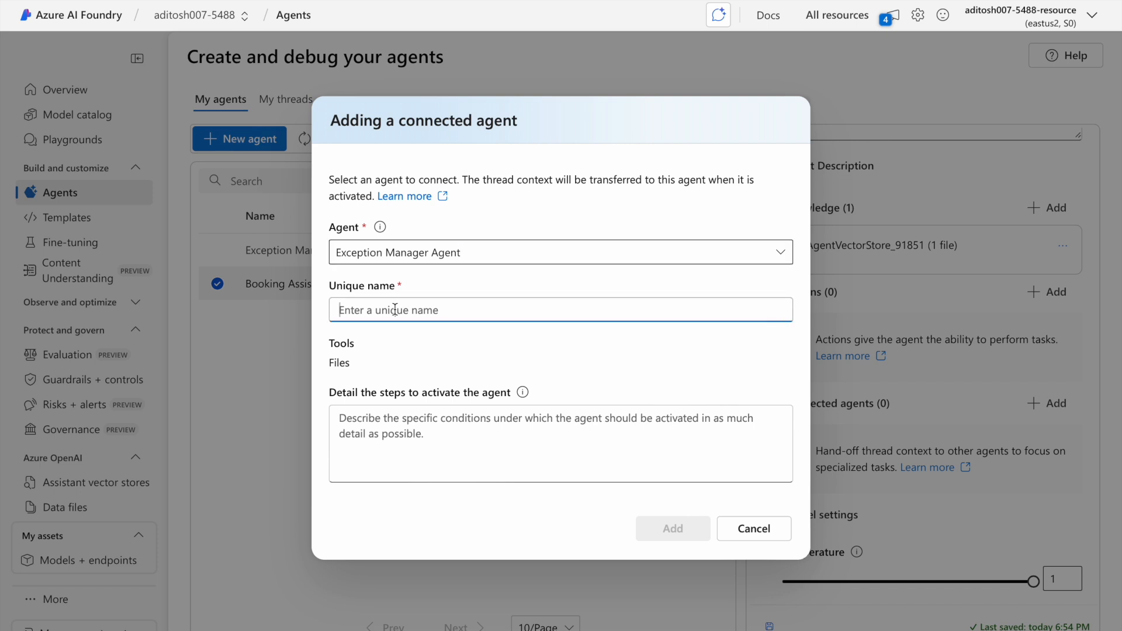
text(Manager)
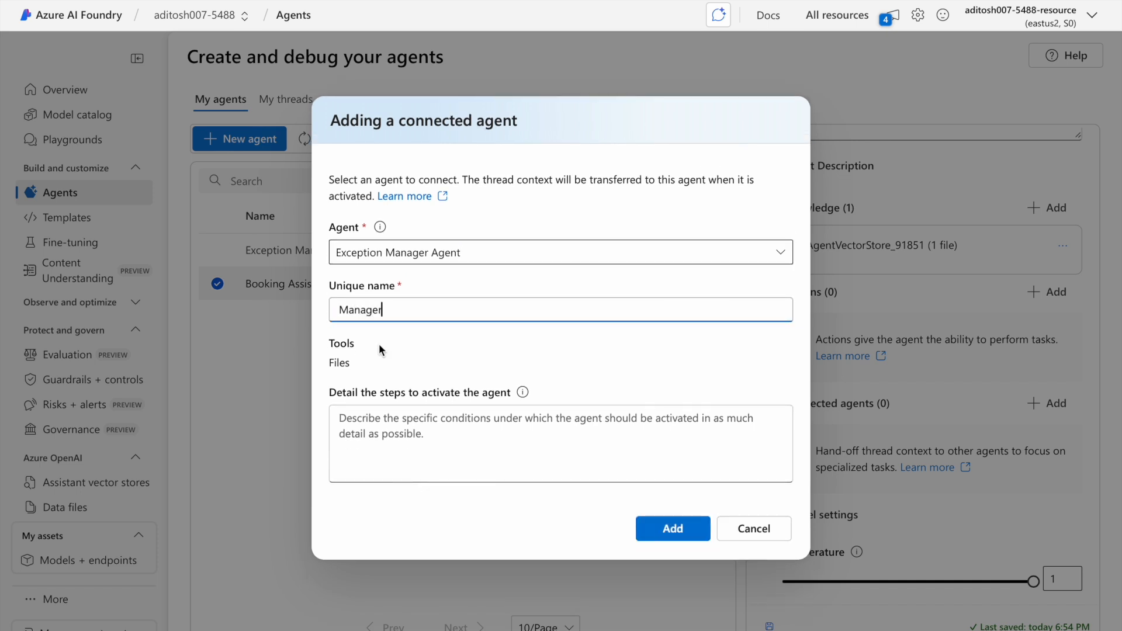
Step: Paste the copied escalation rule as the connected agent's activation steps and add the agent
click(379, 427)
key(ctrl+v)
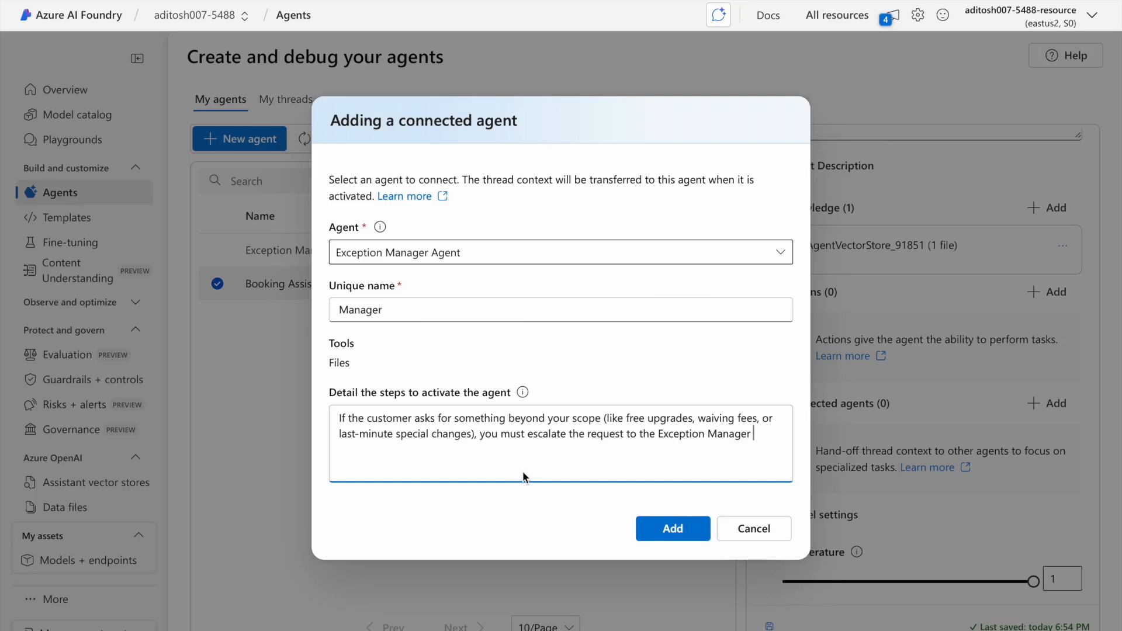
click(672, 529)
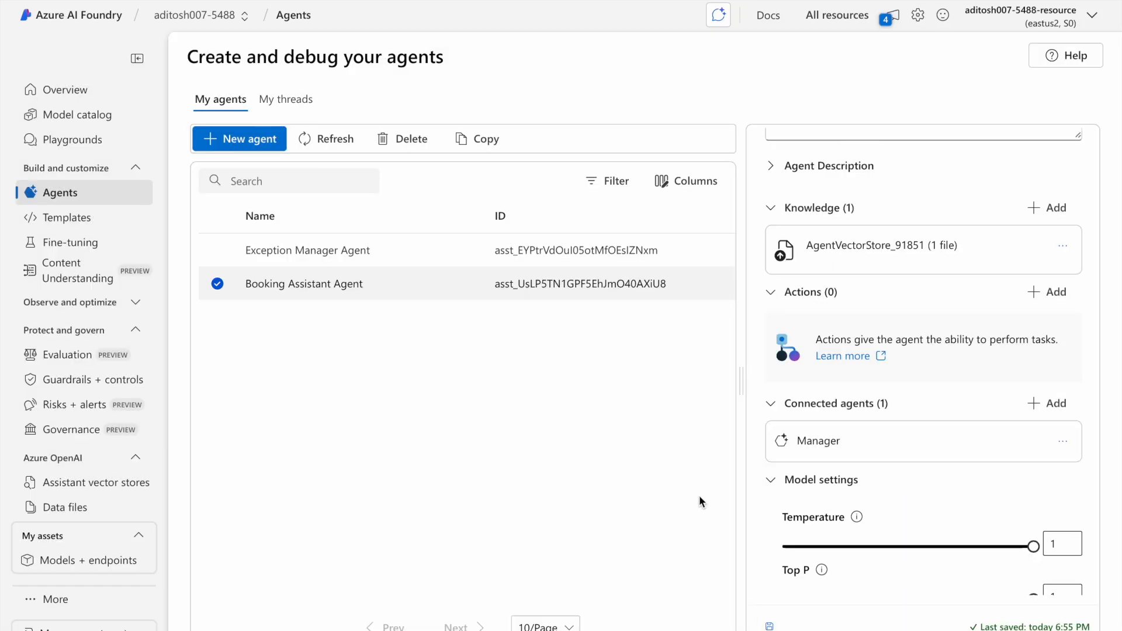
Step: Open the Booking Assistant Agent in the playground with its connected agent and send it "Hi, who are you?"
scroll(877, 292, up, 5)
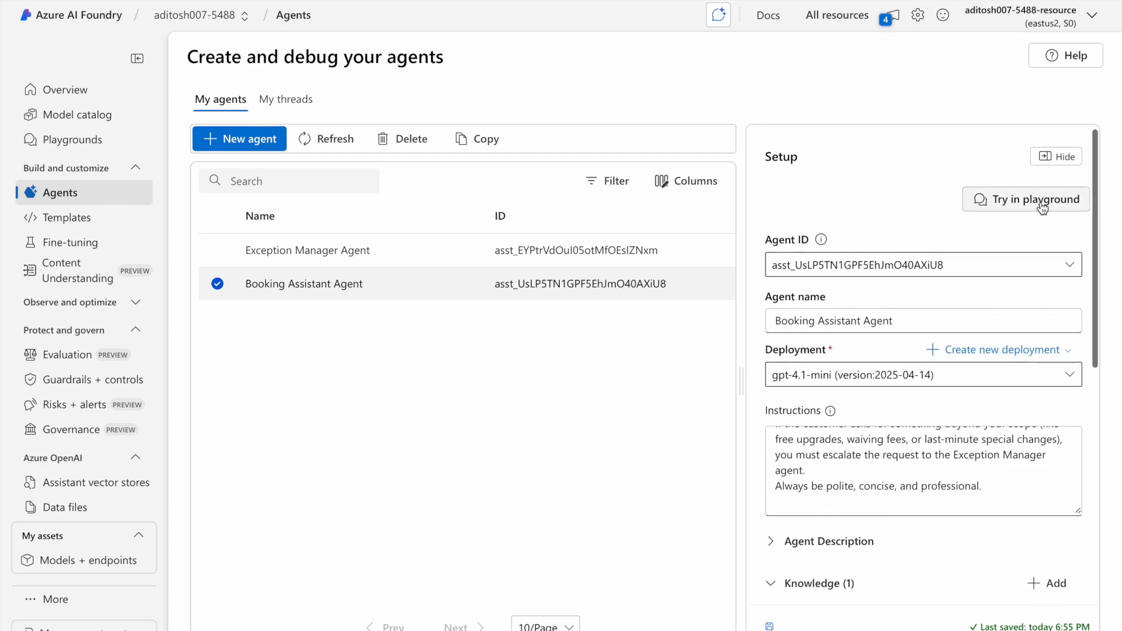
click(1042, 202)
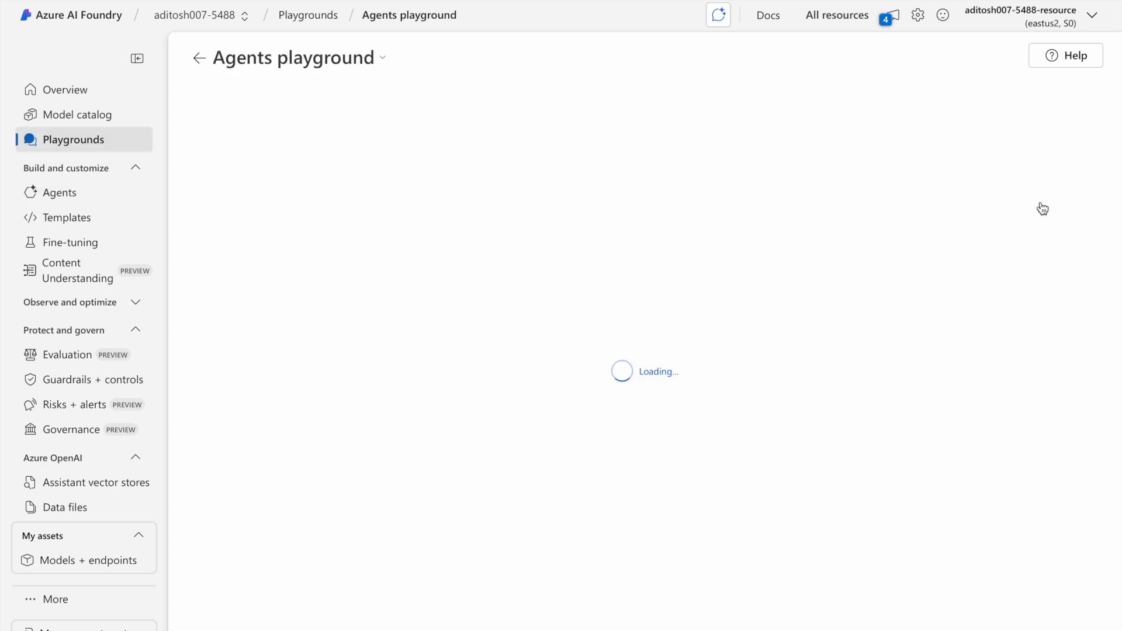
click(375, 559)
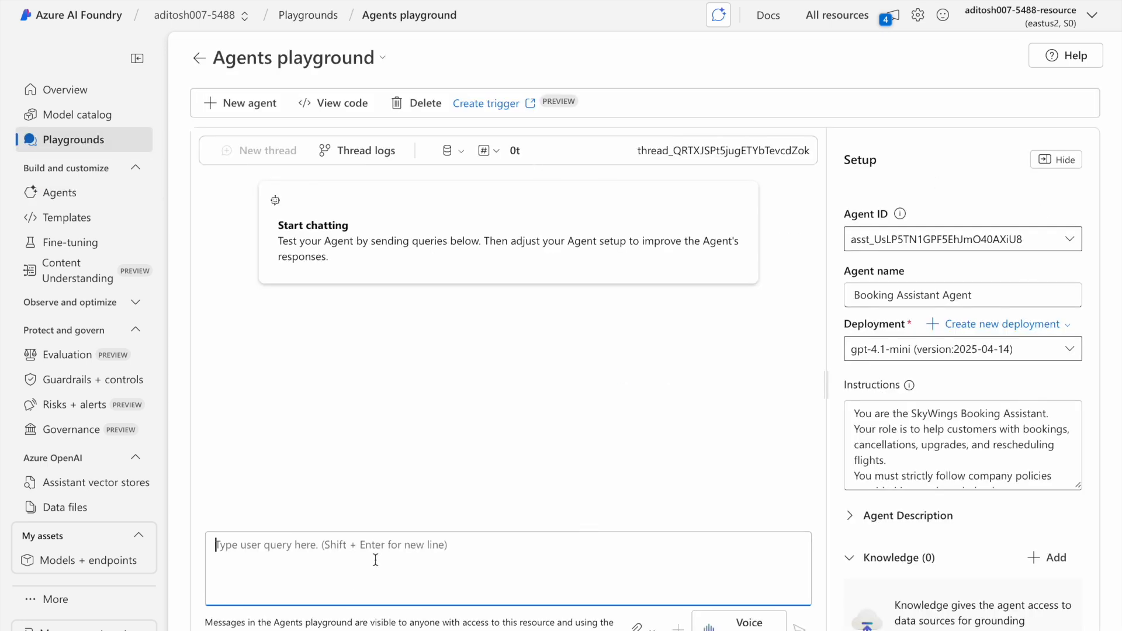
text(Hi, who are you)
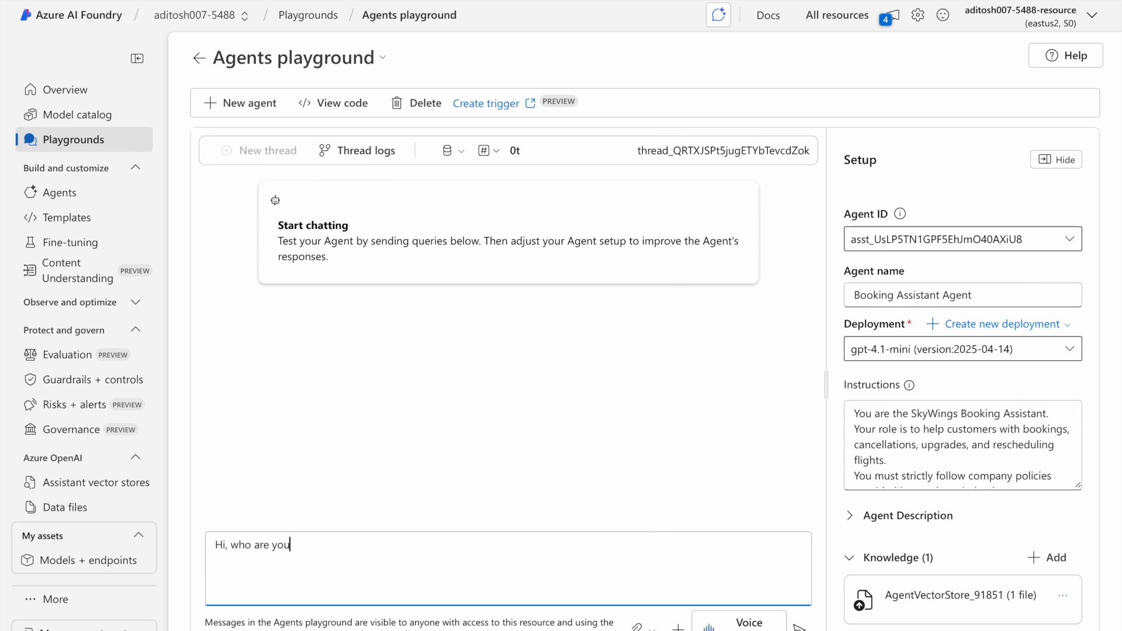
text(?)
key(Return)
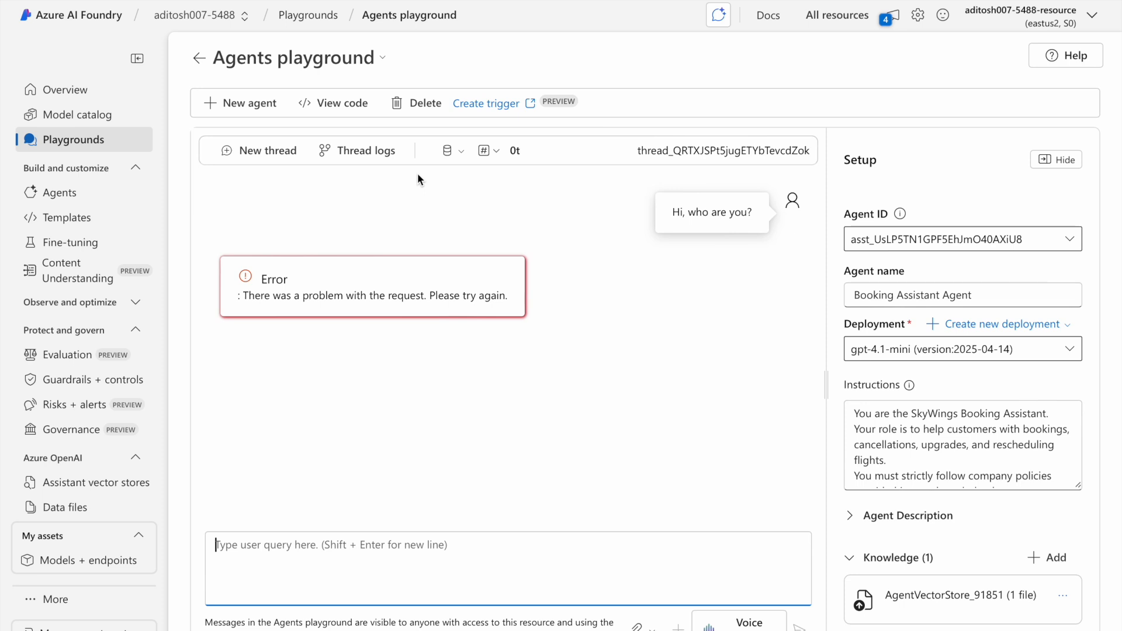
Step: Create a new thread in the playground and send the message "Hi" to the agent
click(267, 150)
click(668, 395)
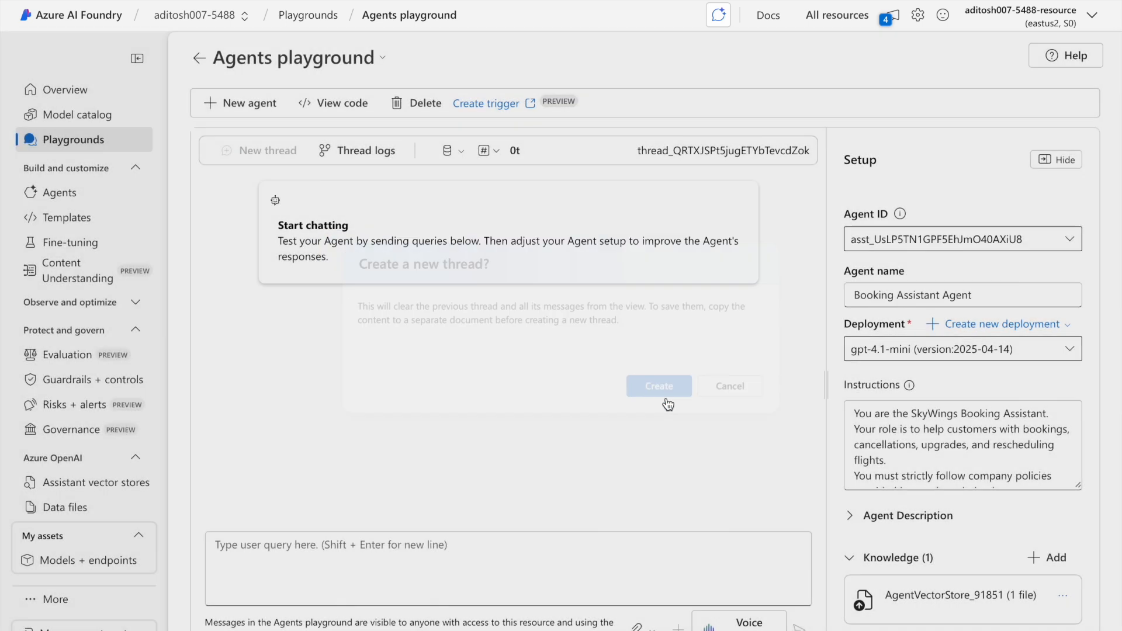
click(447, 549)
text(H)
key(BackSpace)
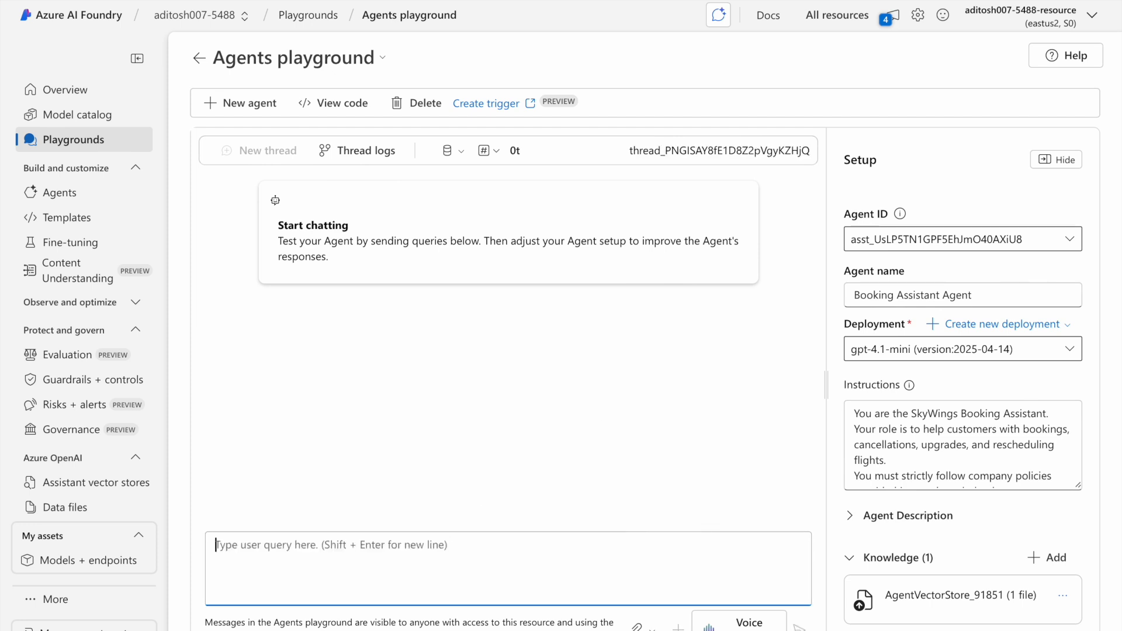
text(Hi)
key(Return)
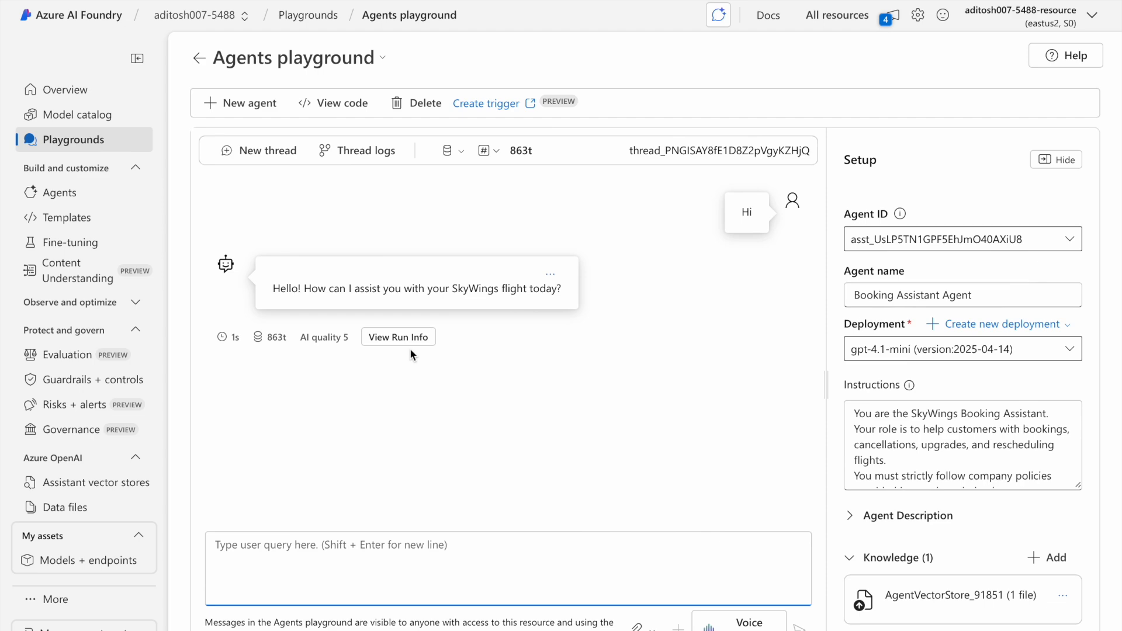
Step: Inspect the run info for the greeting reply, checking the role in its output, and close it
click(386, 338)
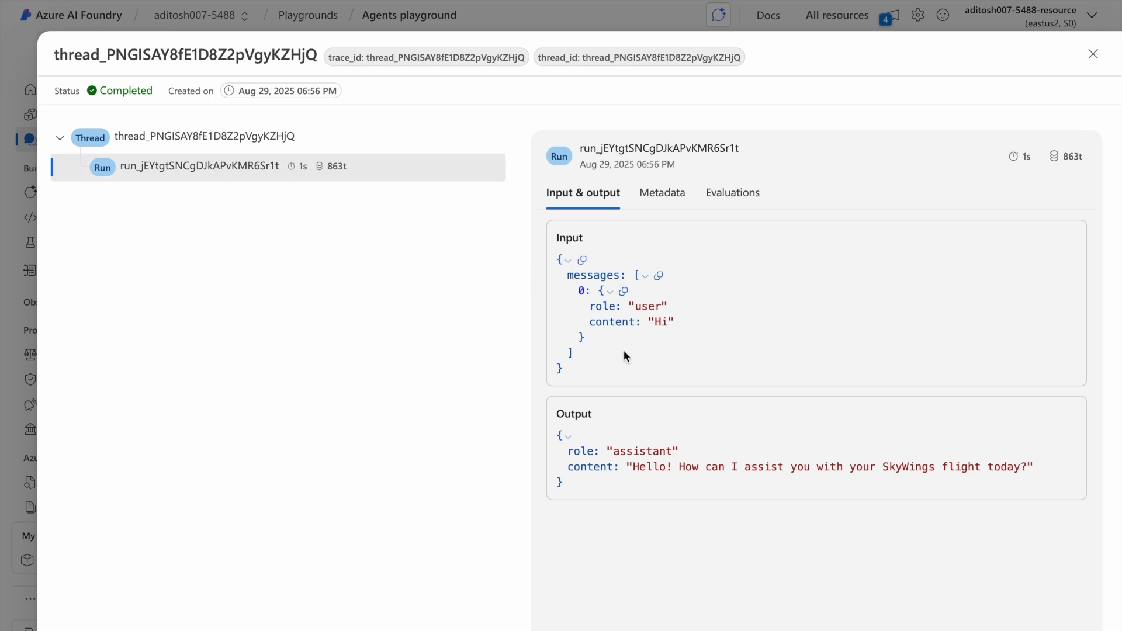
drag(621, 451, 680, 452)
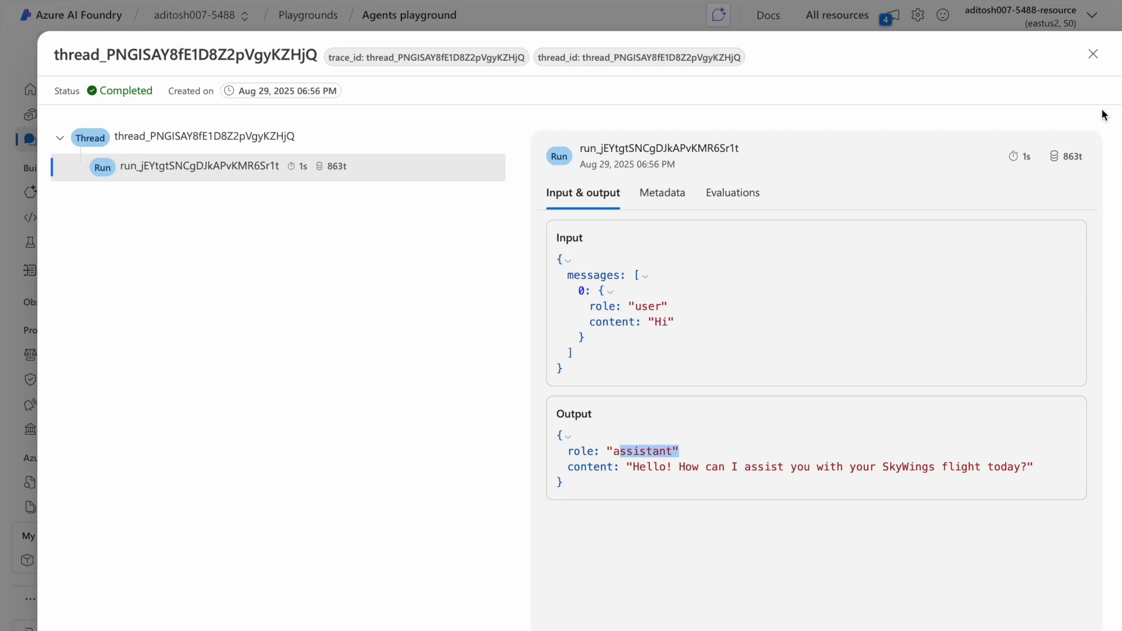
click(1092, 54)
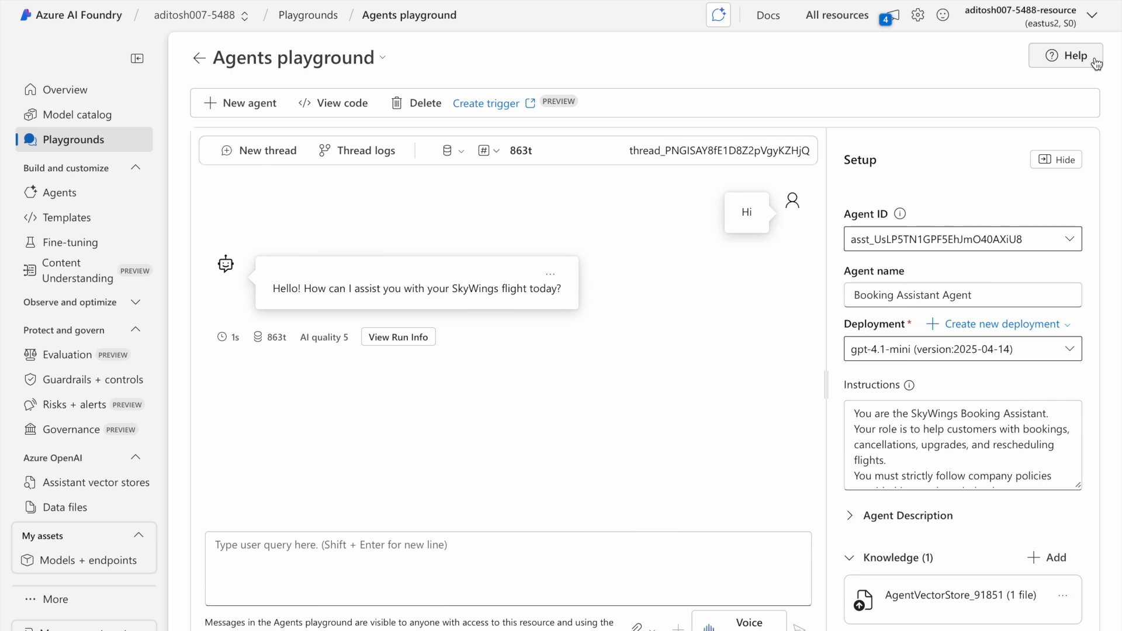
Step: Check the exception rules and ask the agent "I need to cancel my flight tomorrow. Can you waive the cancellation fee? It’s because my mother is sick."
click(439, 545)
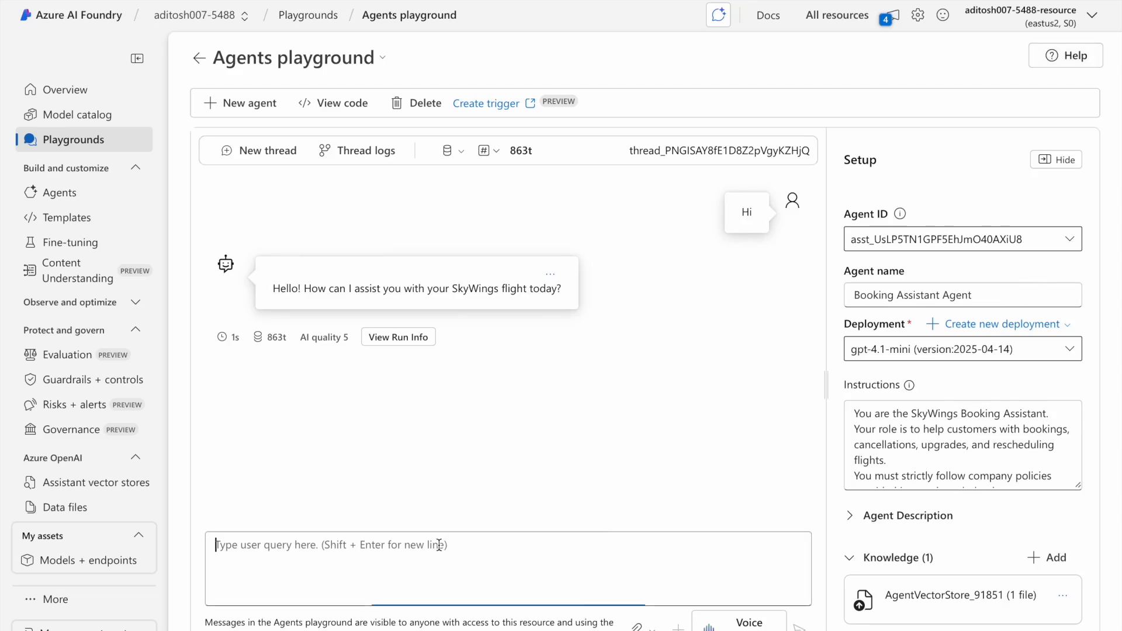
text(I need to cancel my flight tomorrow. Can you waive the cancellation fee? It’s because my mother is sick.)
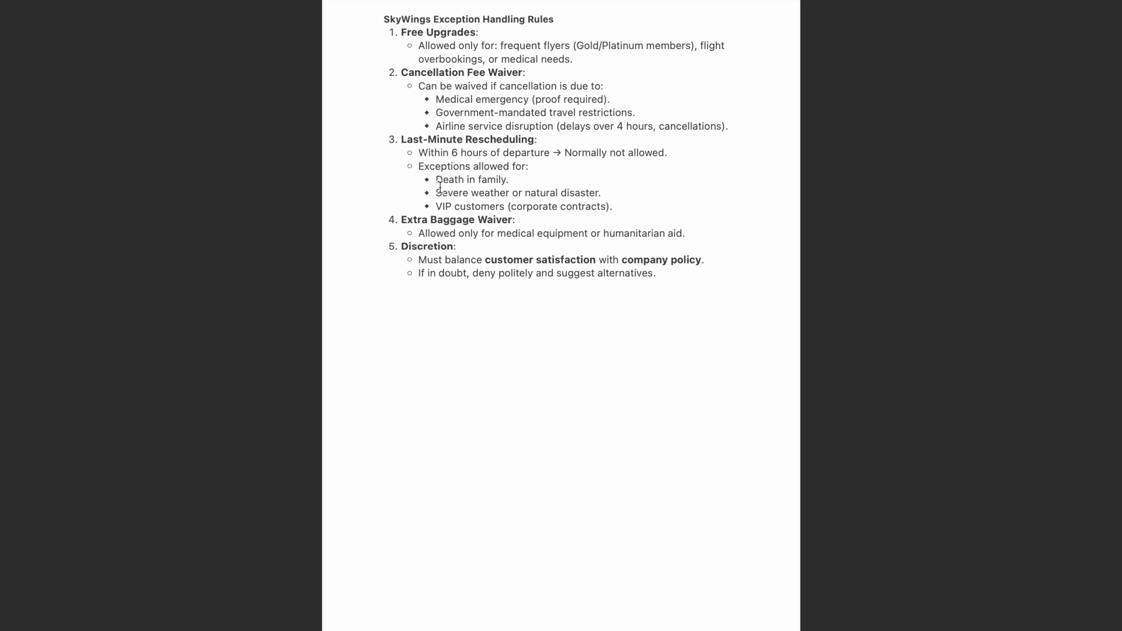
drag(436, 193, 412, 171)
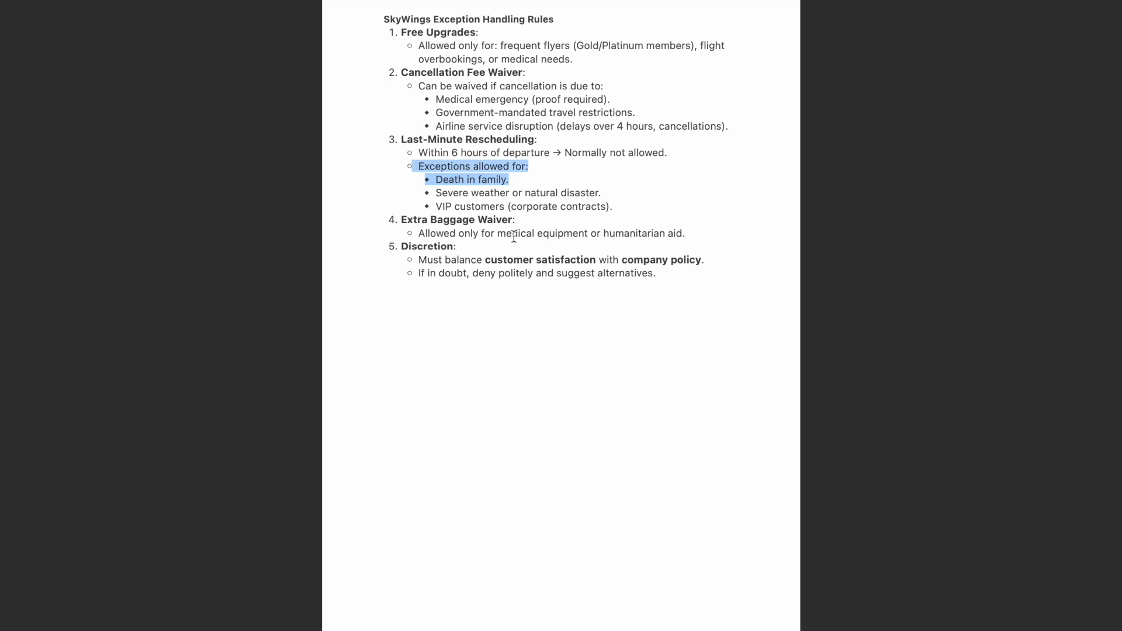
click(593, 199)
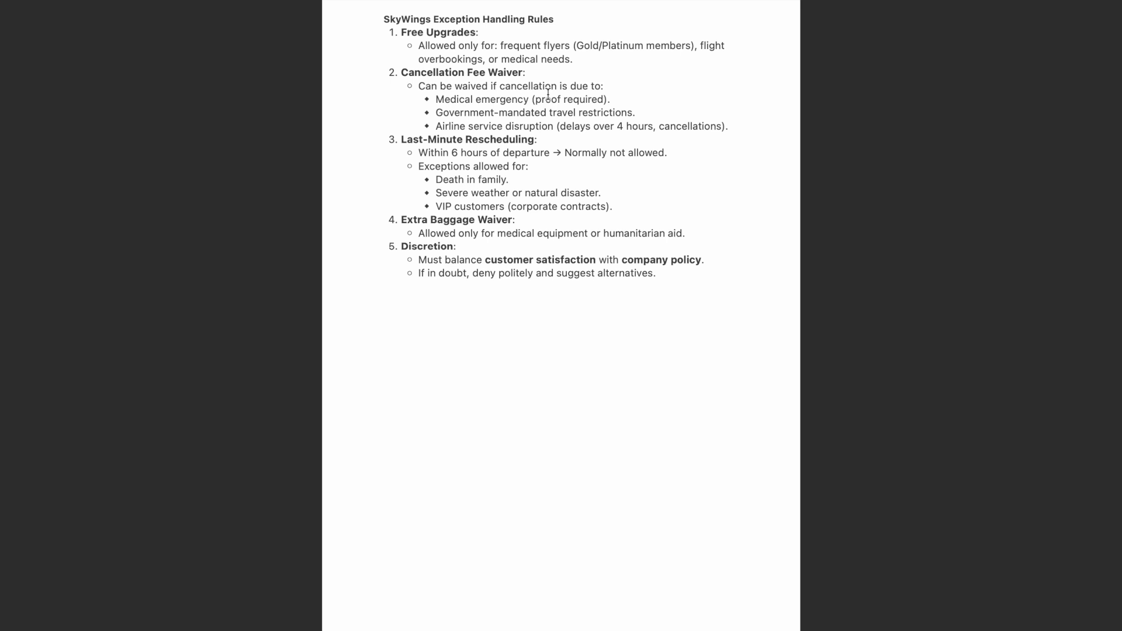
drag(636, 100, 416, 87)
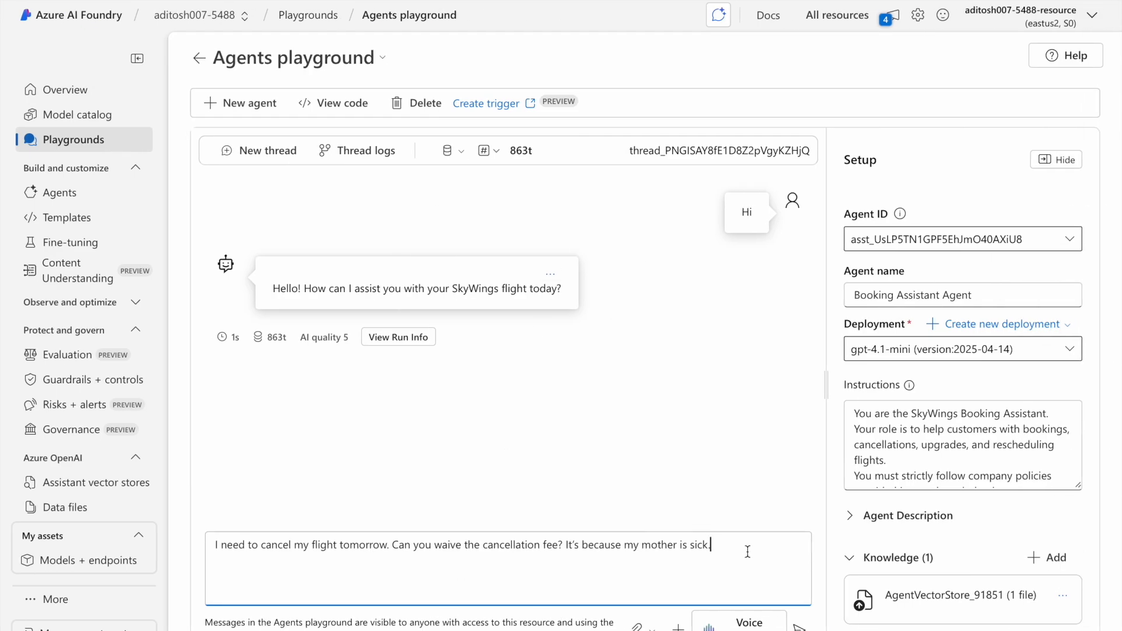
key(Return)
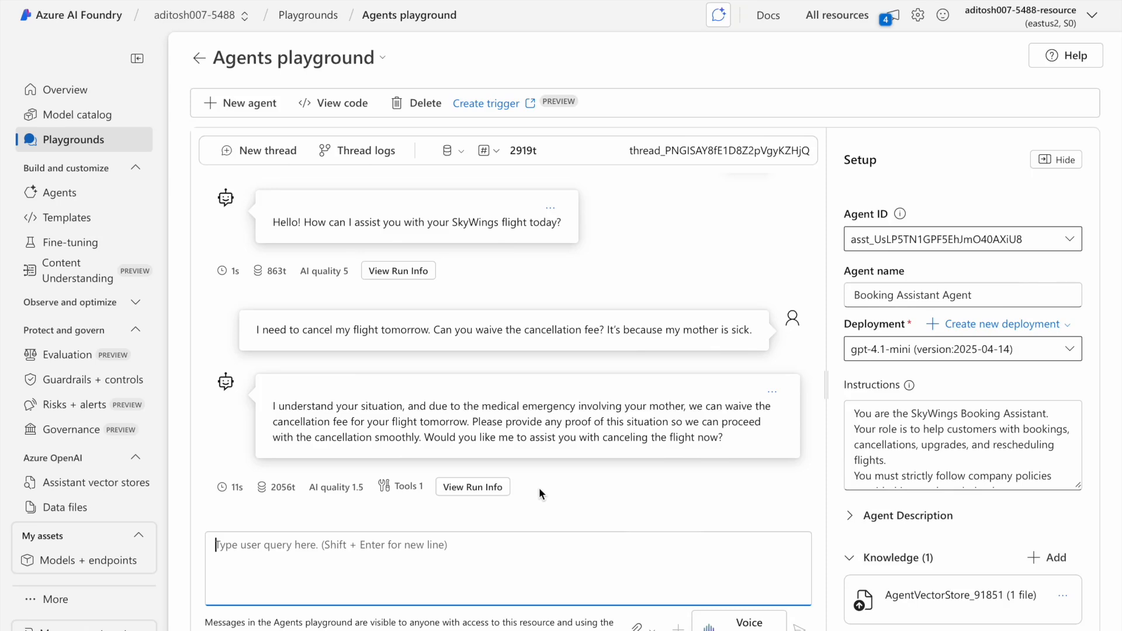
Step: Open the run info for the fee-waiver reply and compare the input and output of the greeting run and the fee-waiver run
click(462, 484)
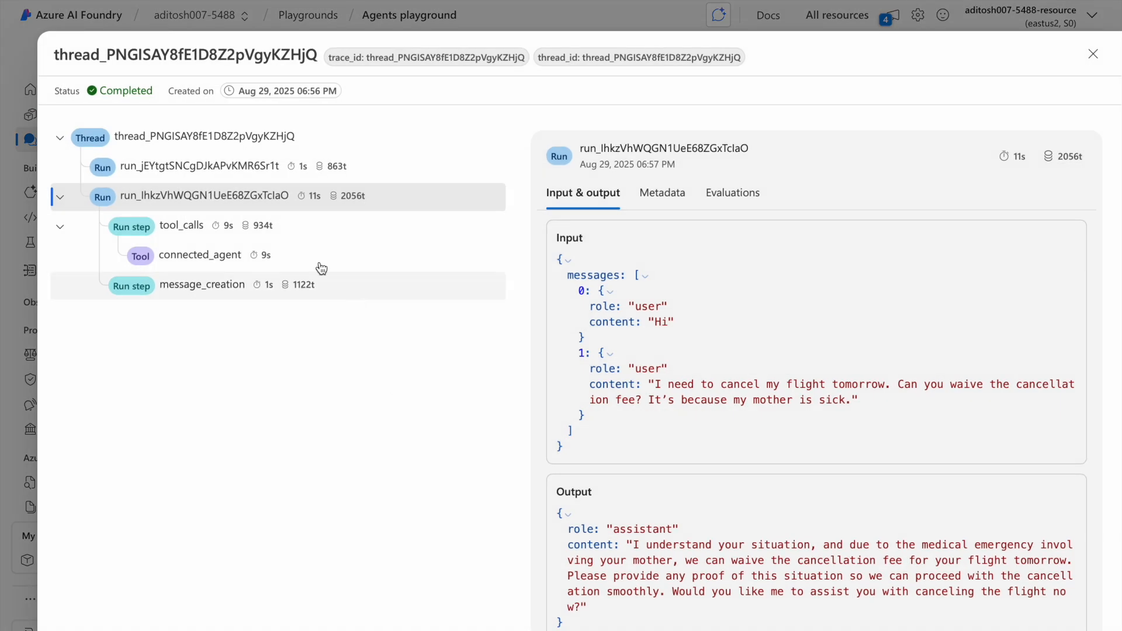
click(240, 177)
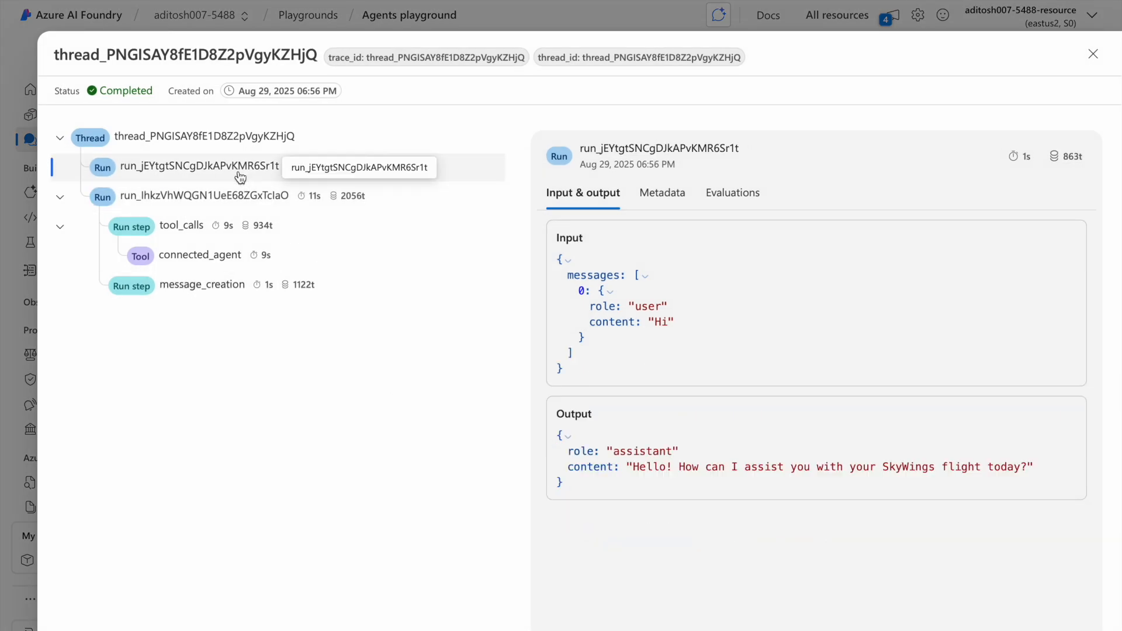
click(237, 197)
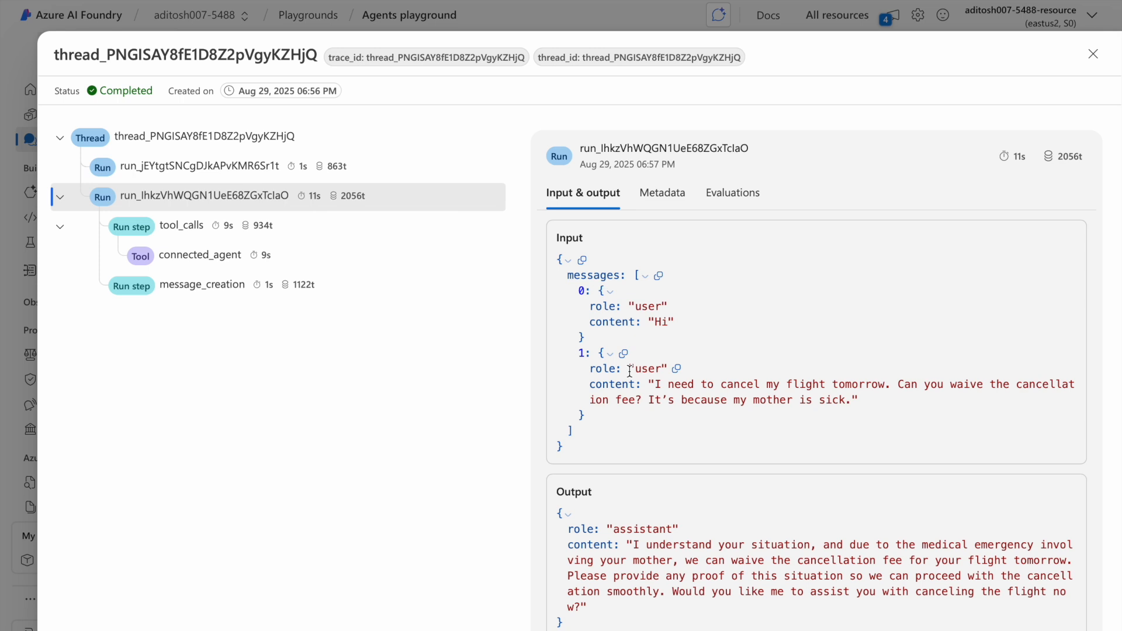
scroll(725, 412, down, 1)
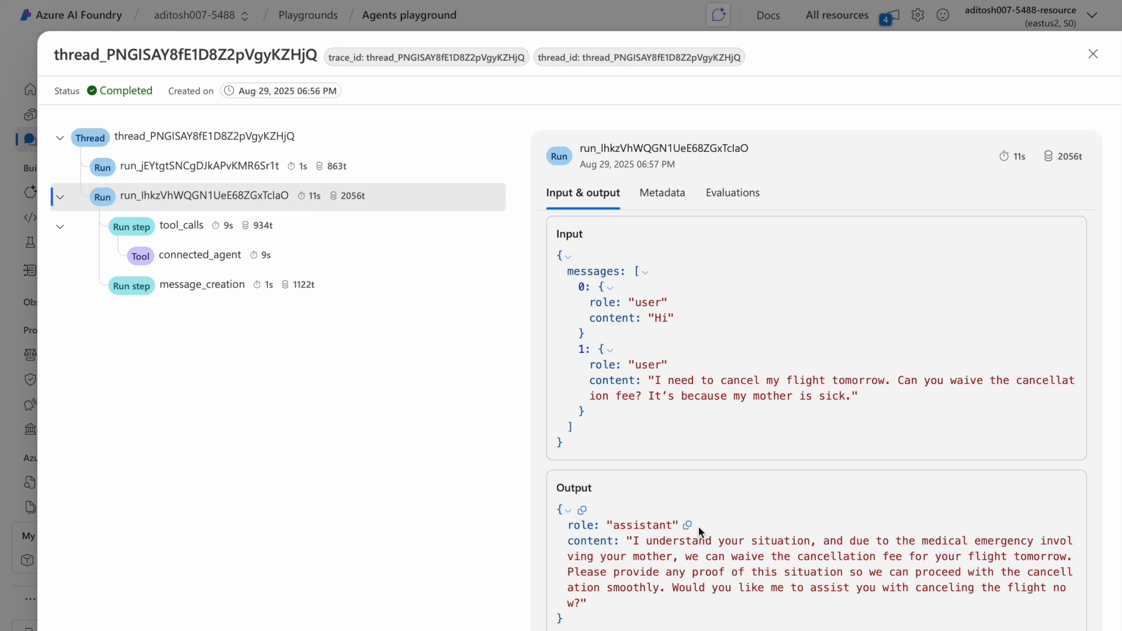
Step: Examine the tool_calls step's metadata and read the connected_agent call's input and full output
click(175, 223)
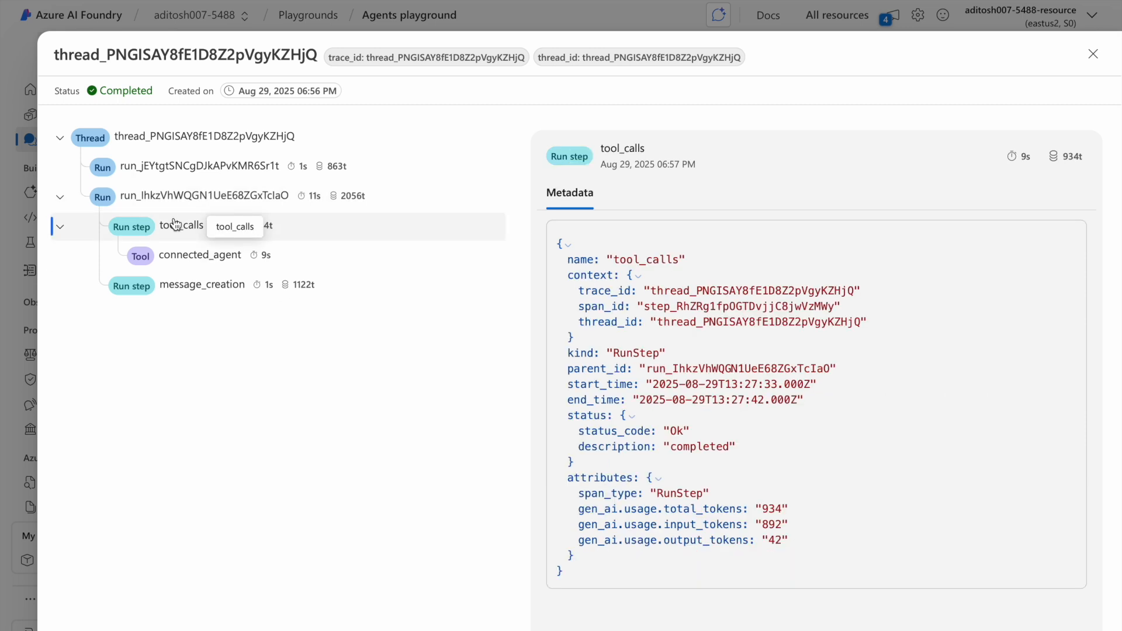
click(182, 259)
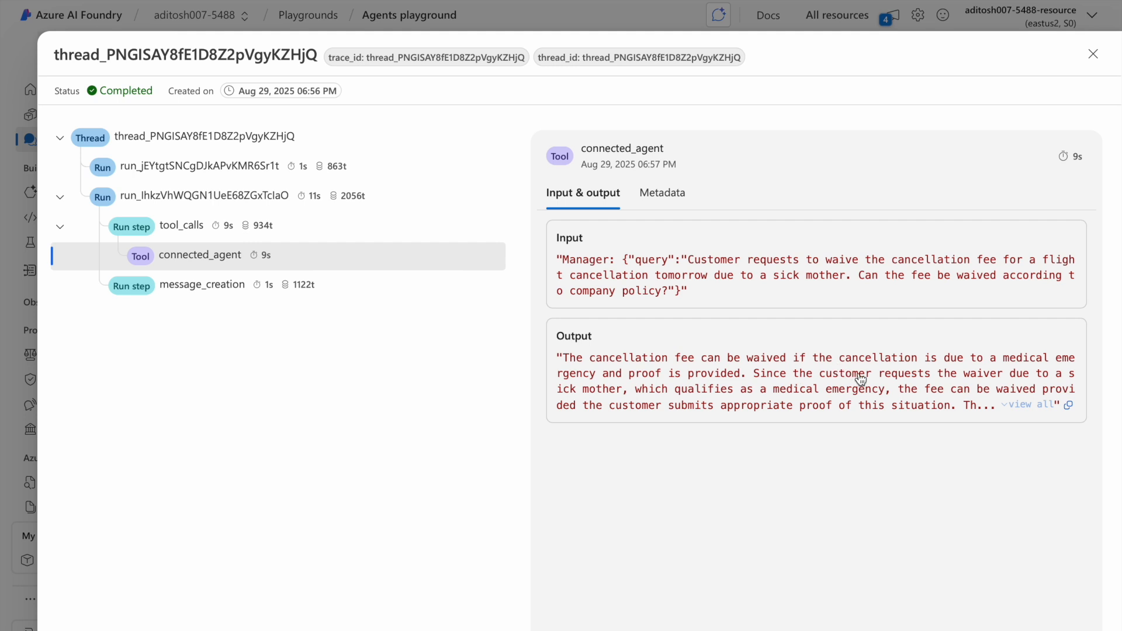
click(1031, 405)
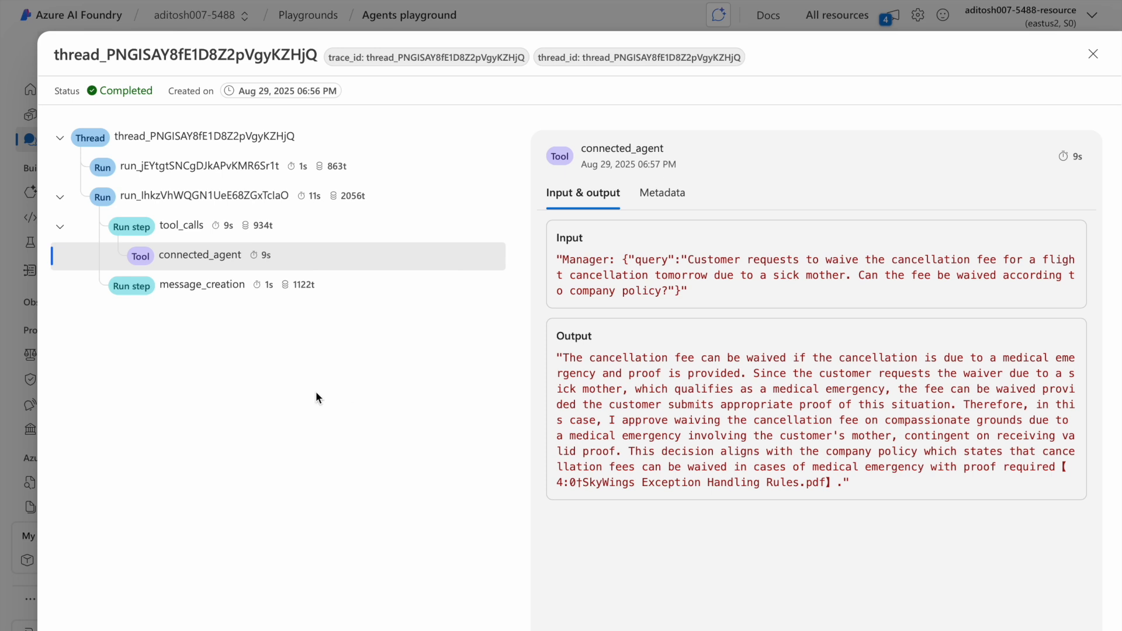
Step: Recheck the fee-waiver run's final output against the full connected_agent response under its tool_calls step
click(206, 209)
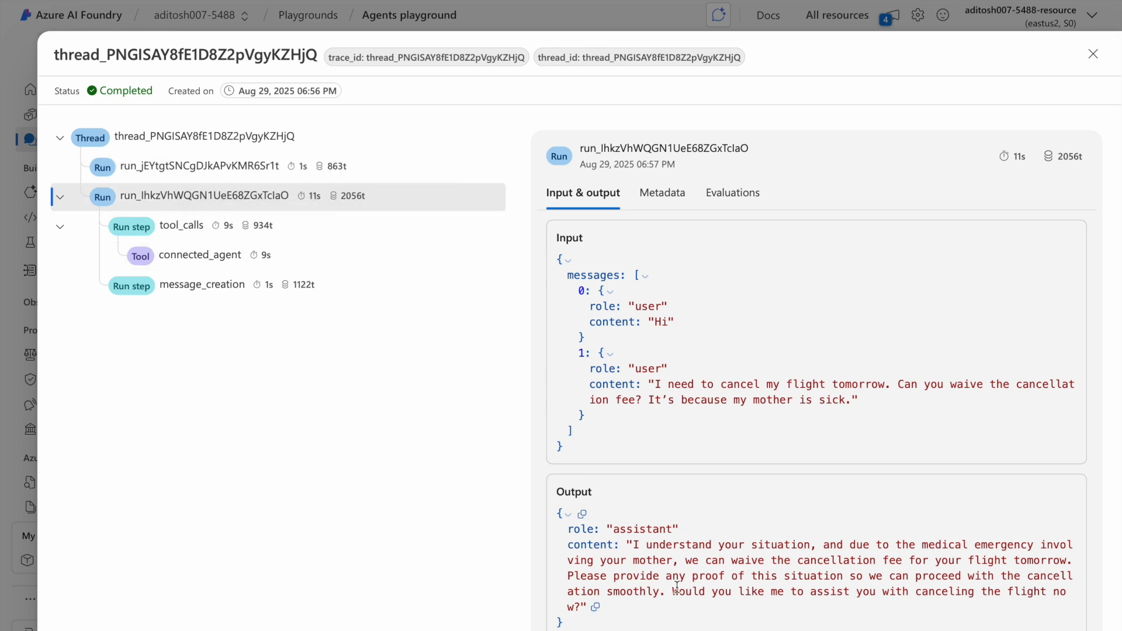
click(190, 239)
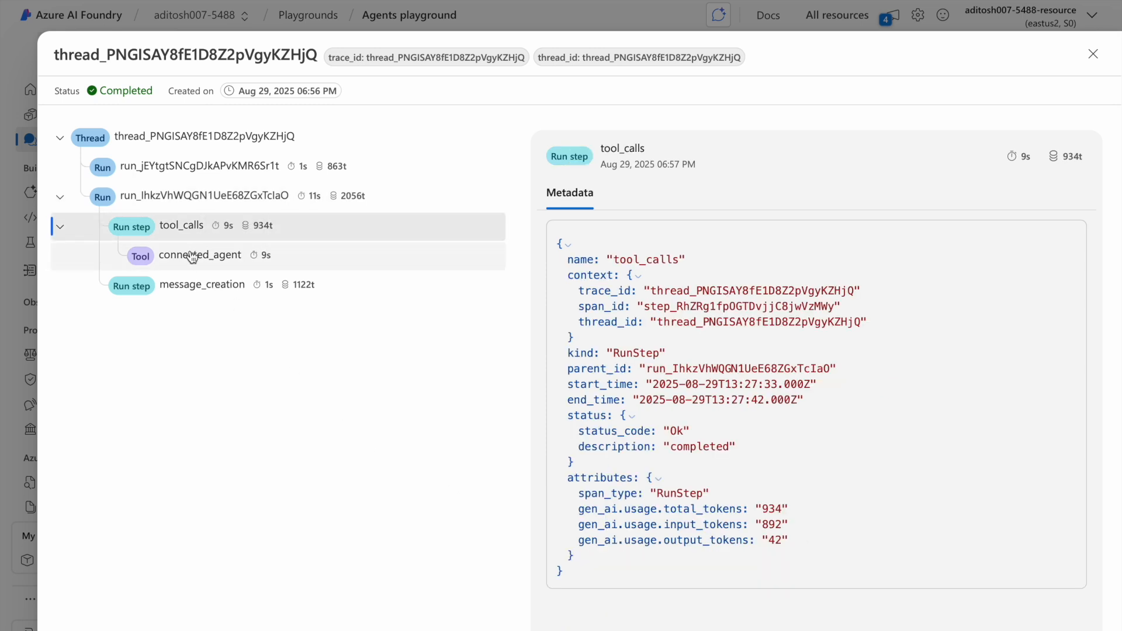
click(191, 257)
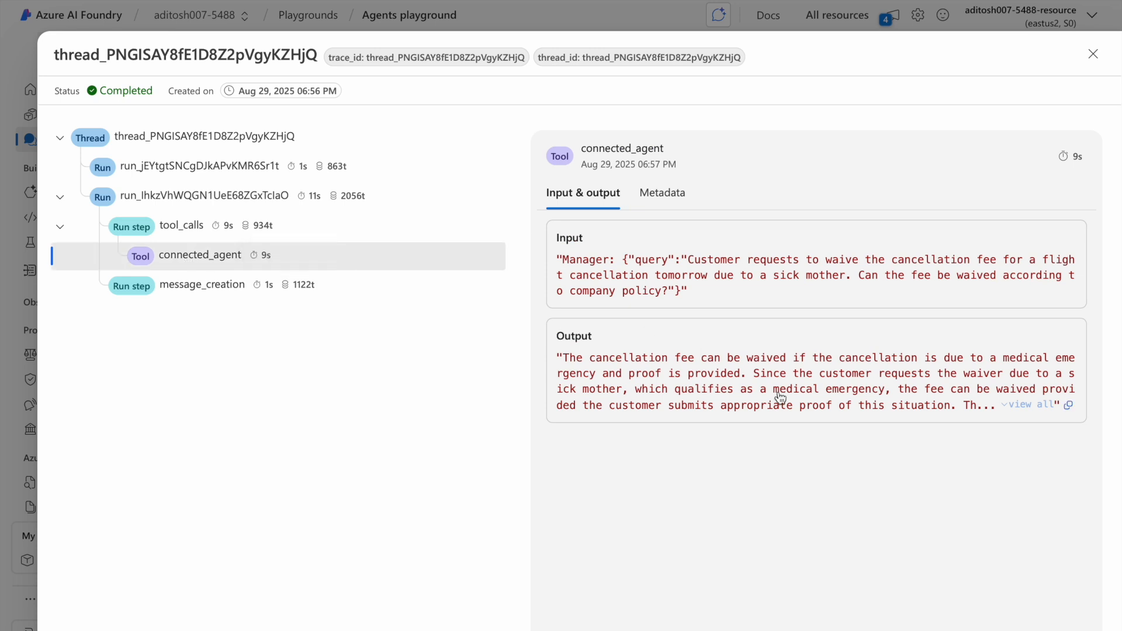
click(1003, 409)
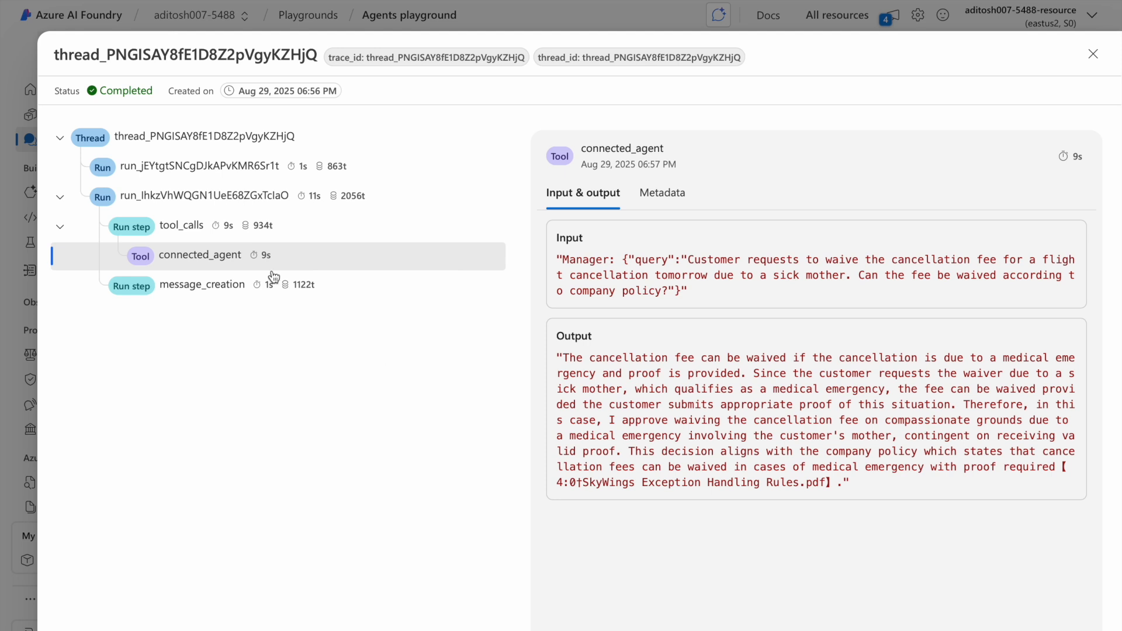
Step: Review the message_creation step's output alongside the fee-waiver run, and close the run info
click(241, 283)
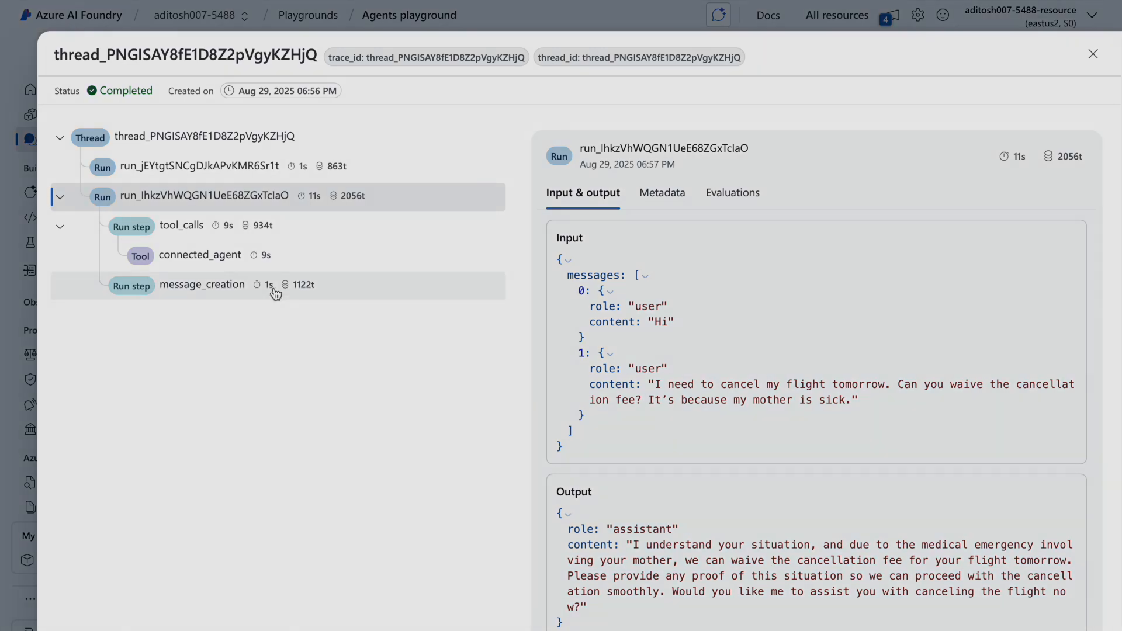
click(268, 287)
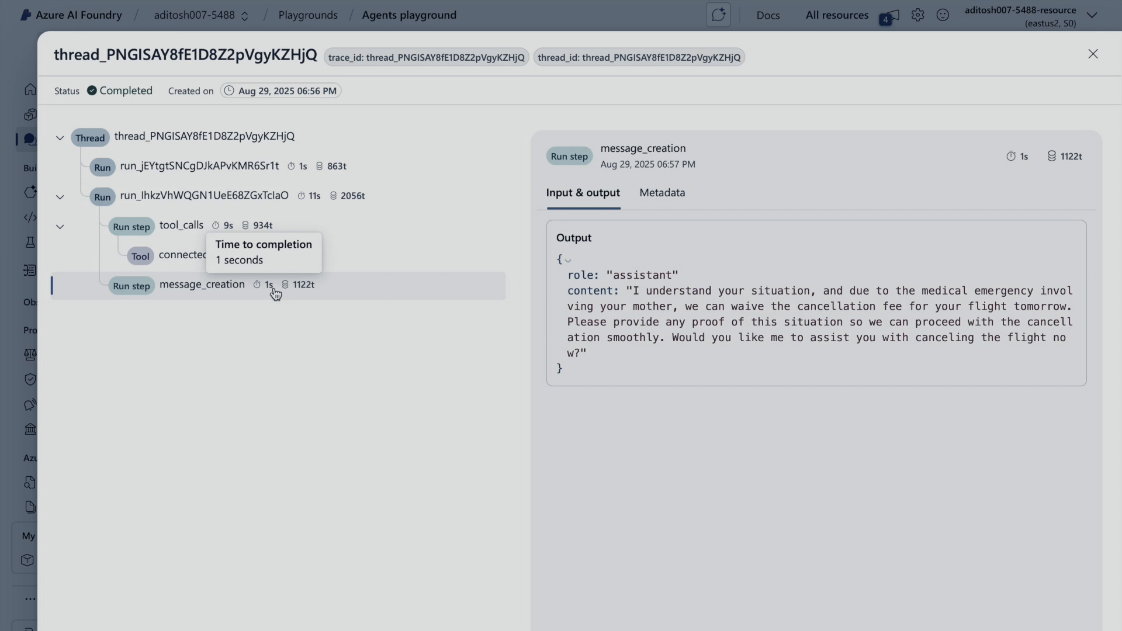
click(262, 228)
click(263, 196)
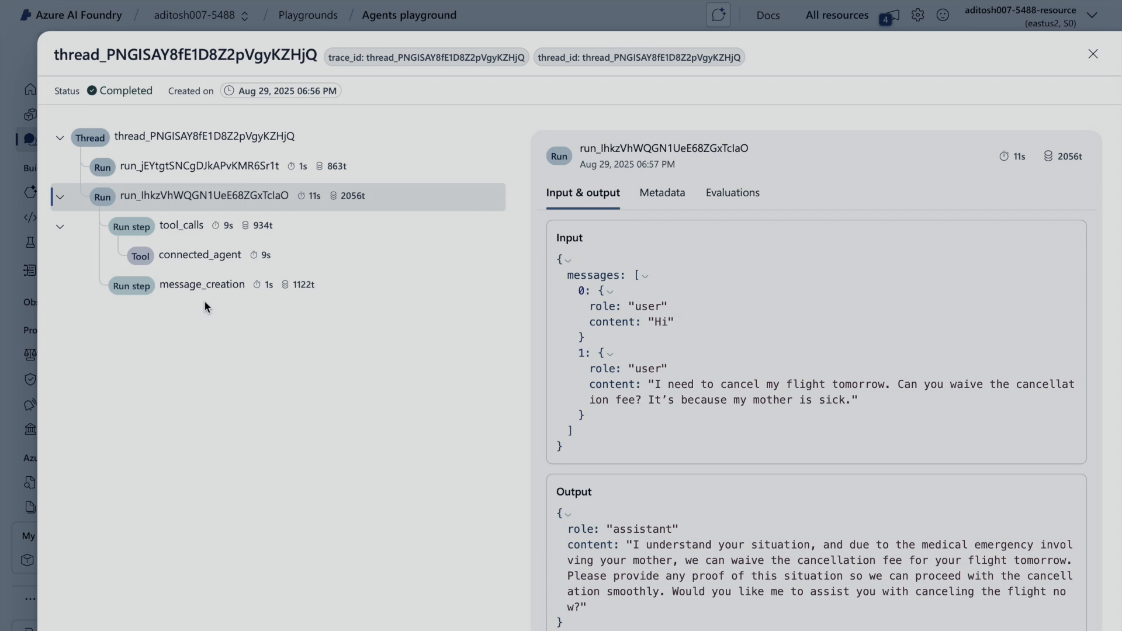
click(234, 287)
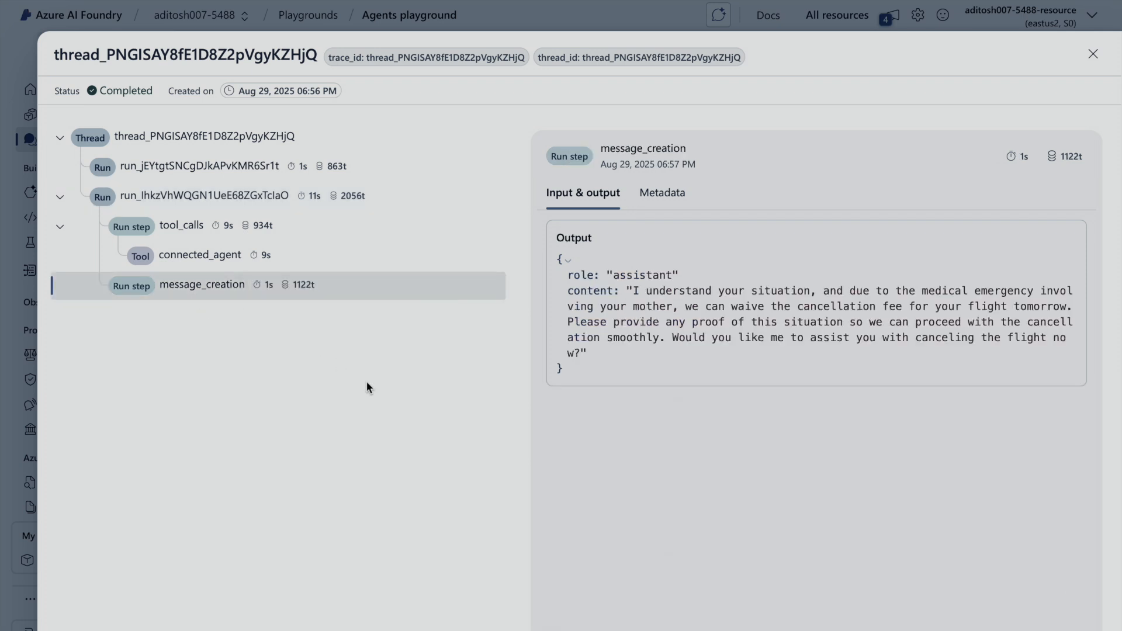
click(1090, 63)
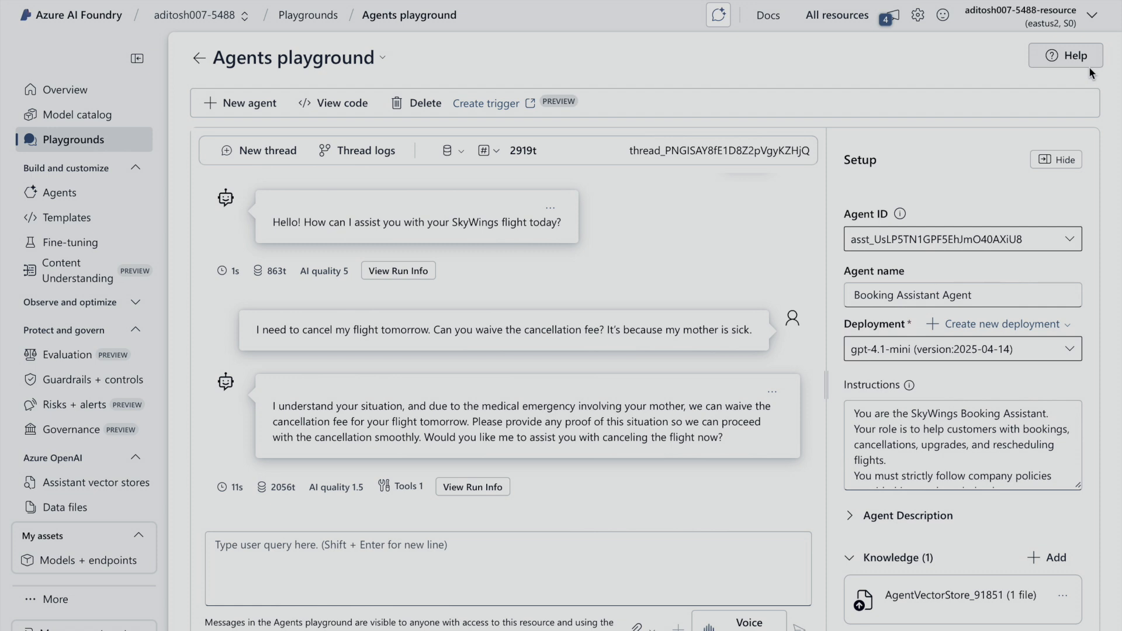